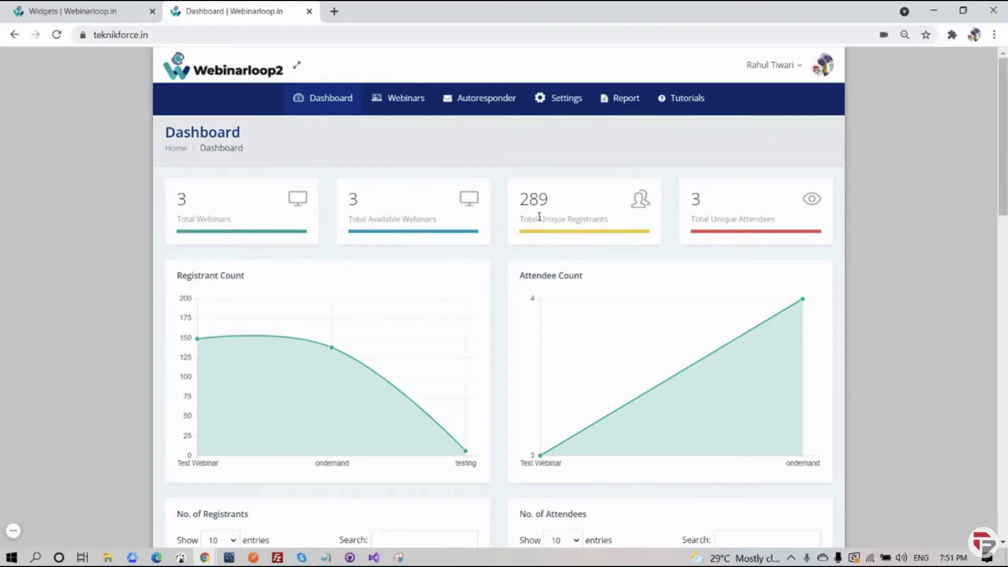
Examine the account dashboard's totals, registrant and attendee charts, and the tables of registrants, attendees, own webinars and presenter webinars
scroll(235, 308, down, 1)
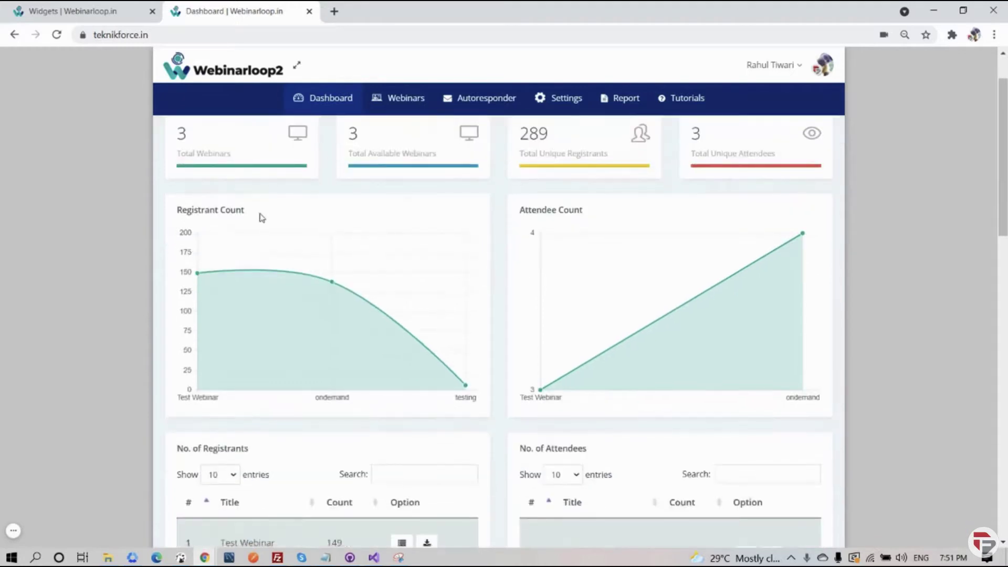
scroll(353, 333, down, 3)
scroll(164, 221, up, 4)
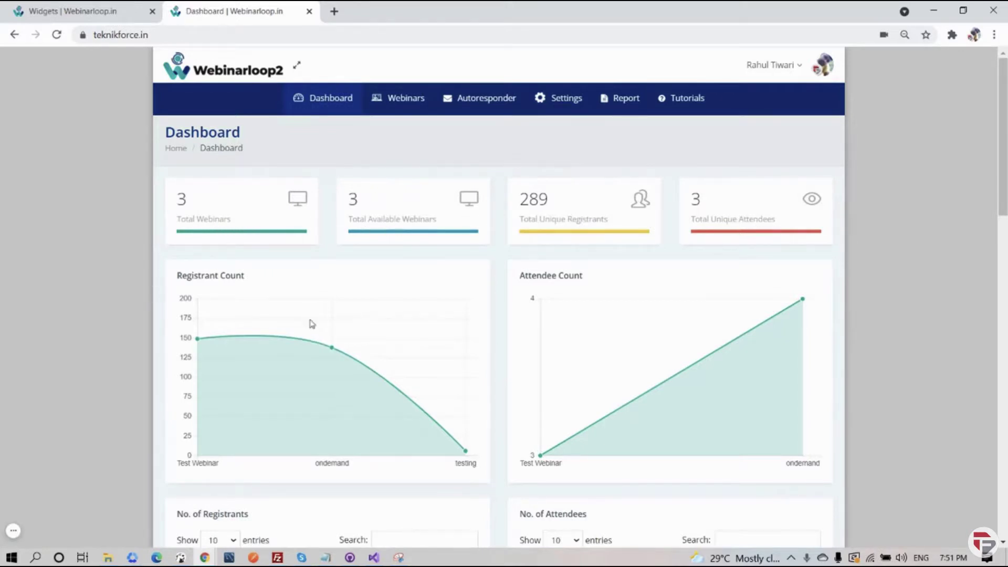
scroll(313, 326, down, 1)
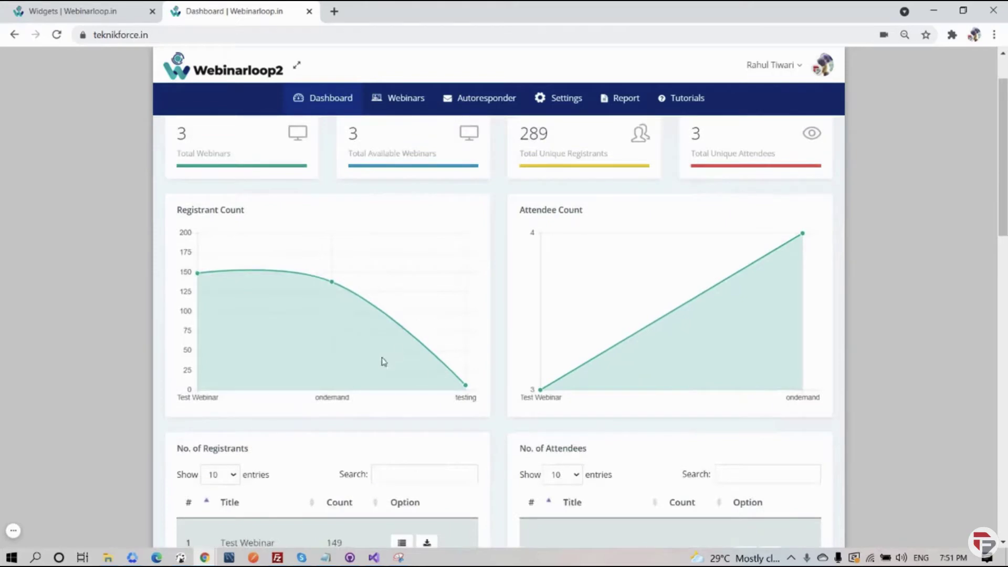
scroll(398, 353, down, 3)
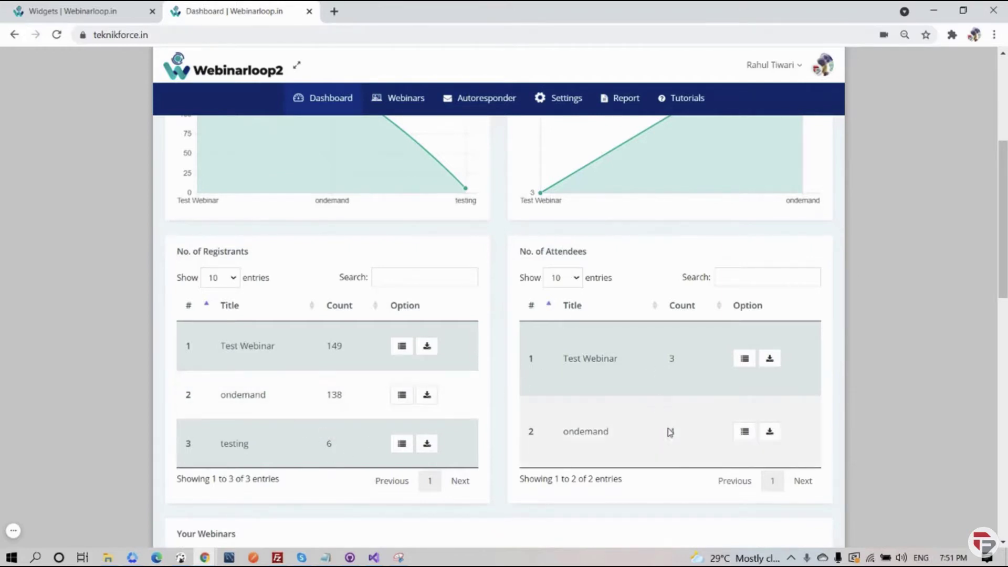
scroll(650, 405, down, 4)
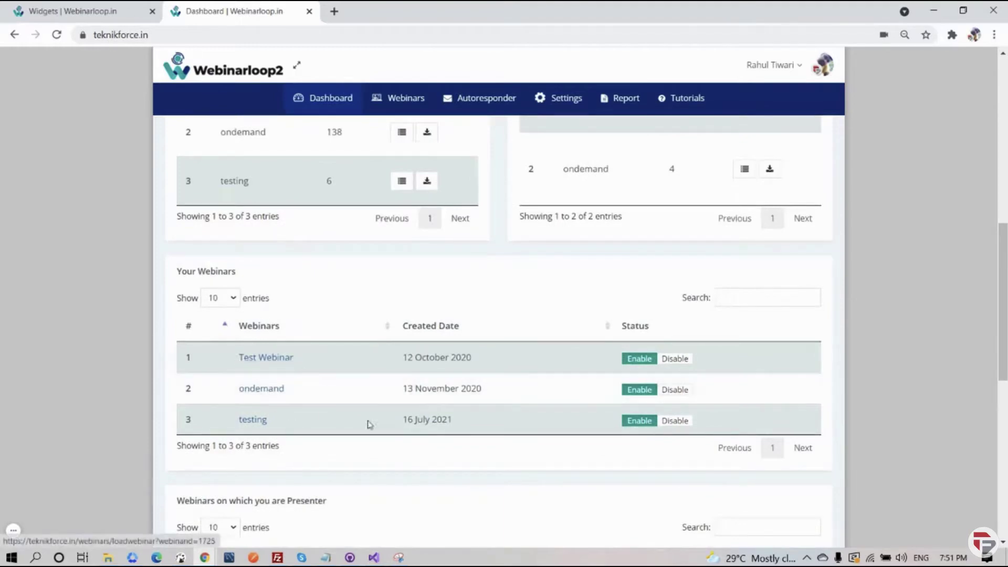
scroll(547, 386, down, 2)
scroll(367, 340, down, 4)
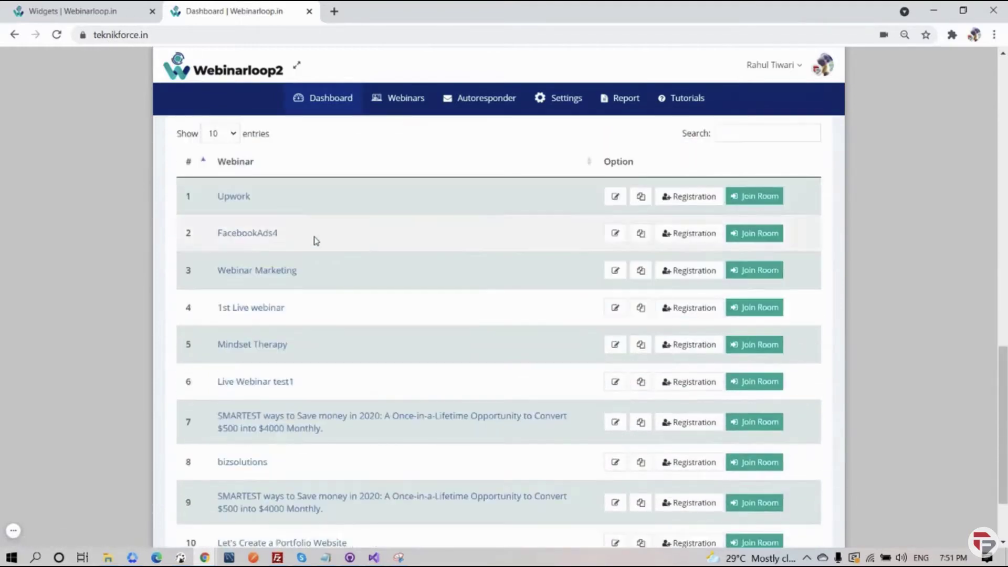
scroll(354, 247, down, 2)
scroll(432, 322, up, 10)
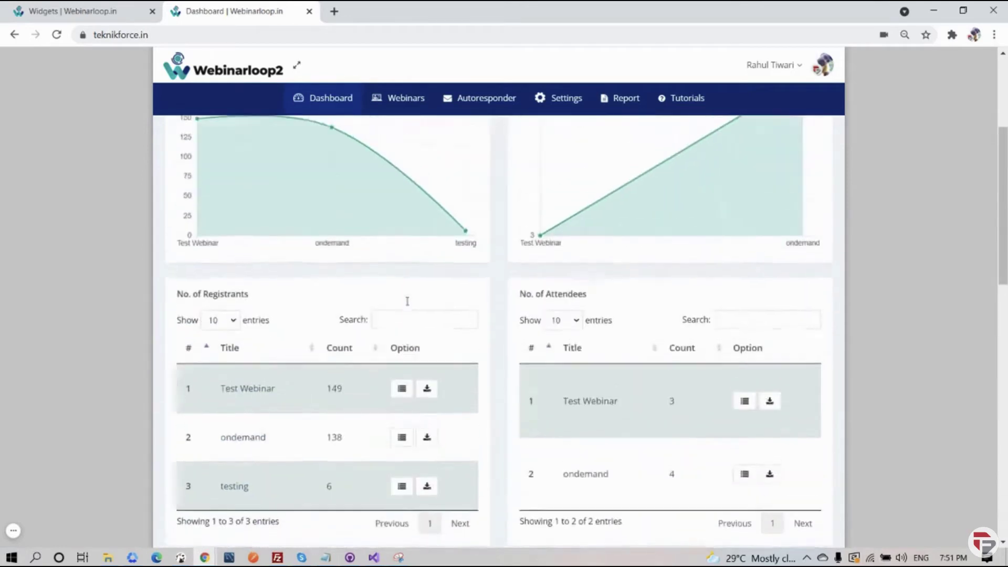
scroll(408, 301, up, 4)
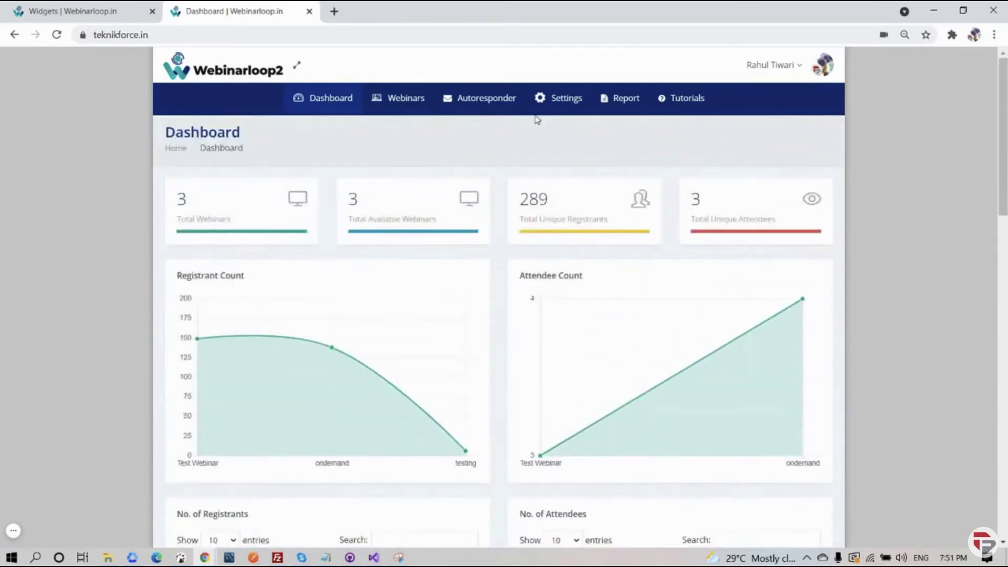
Open the user profile and review its personal details, password, upgrade, timezone and presenter webinar sections
click(792, 66)
click(771, 103)
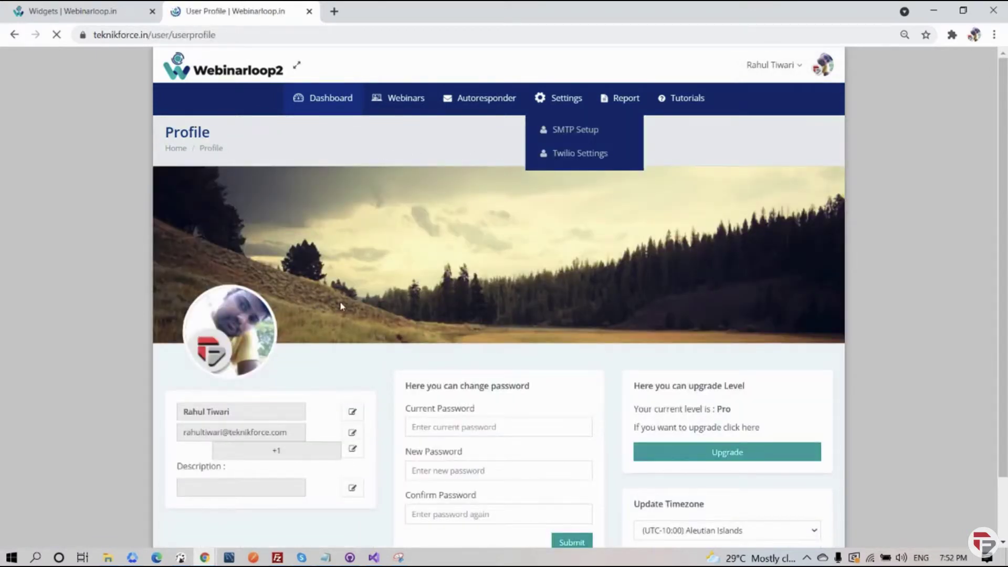
scroll(310, 362, down, 4)
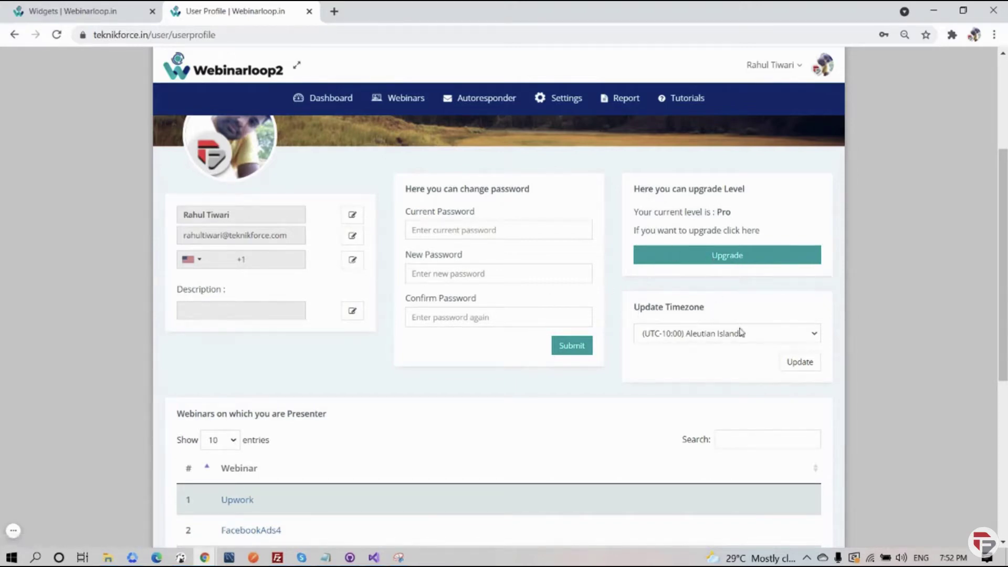
scroll(495, 318, down, 3)
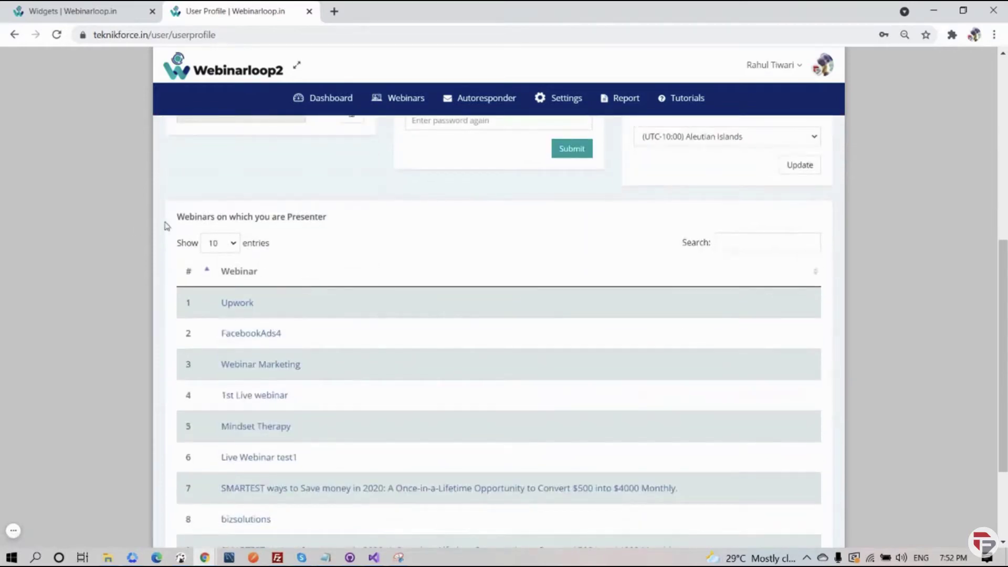
scroll(361, 329, down, 2)
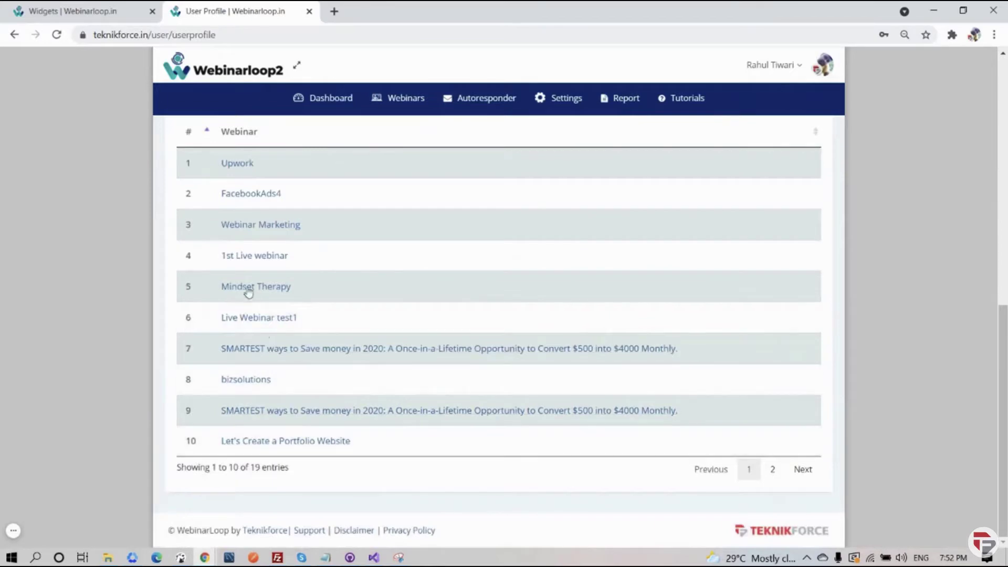
scroll(249, 294, up, 2)
scroll(290, 233, up, 6)
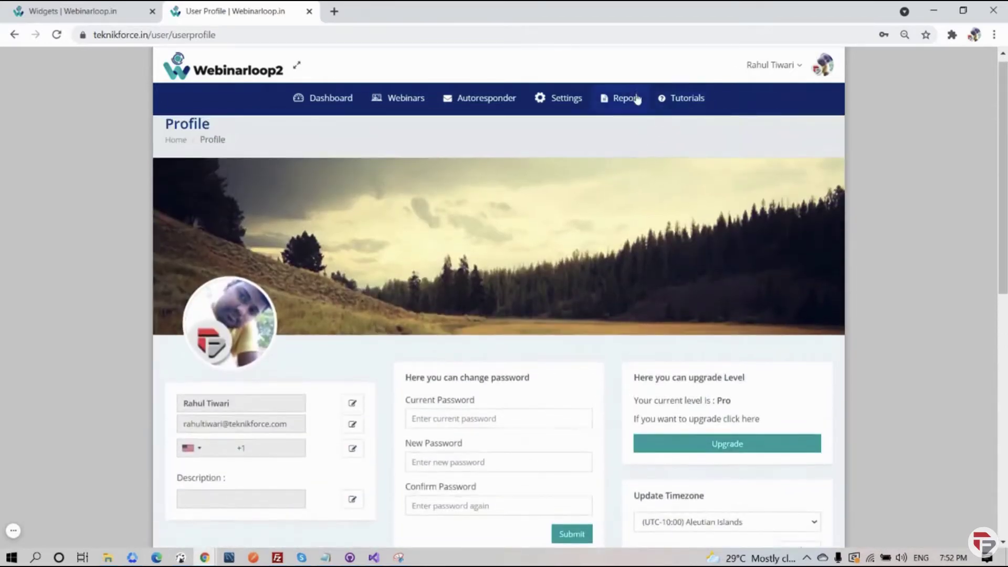
View the SMTP server settings page and the Twilio numbers settings page
mouse_move(580, 101)
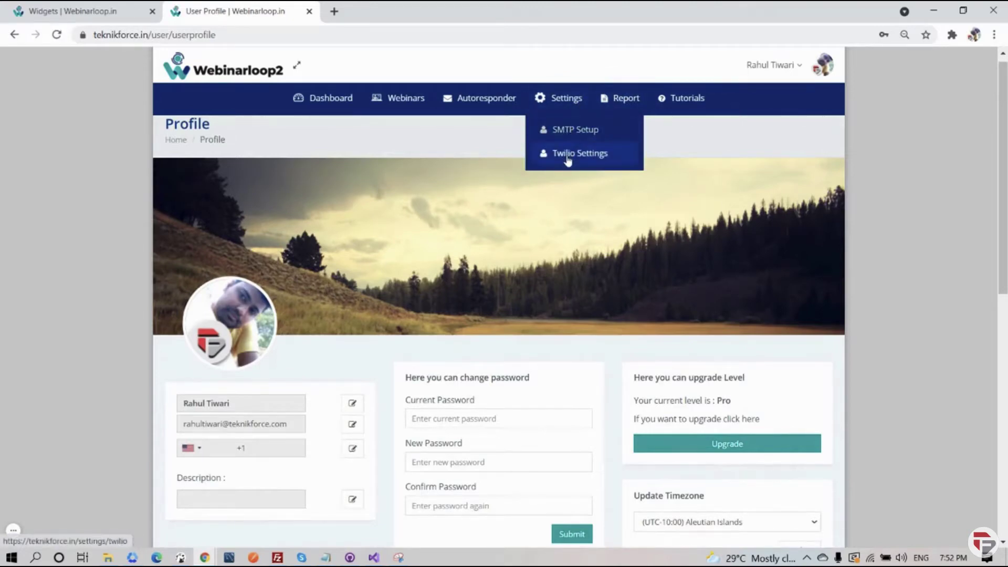
click(574, 134)
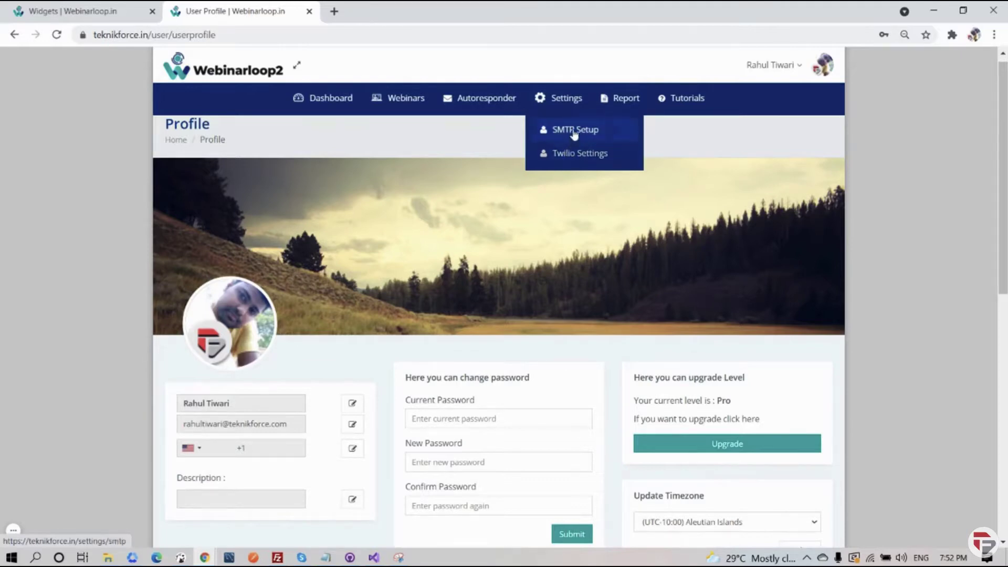
click(572, 131)
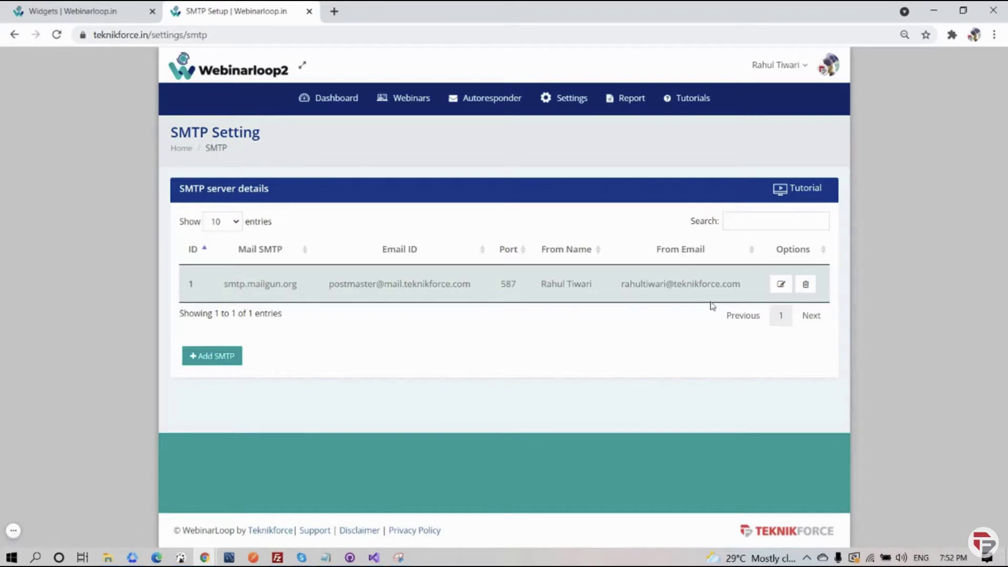
click(606, 99)
click(580, 157)
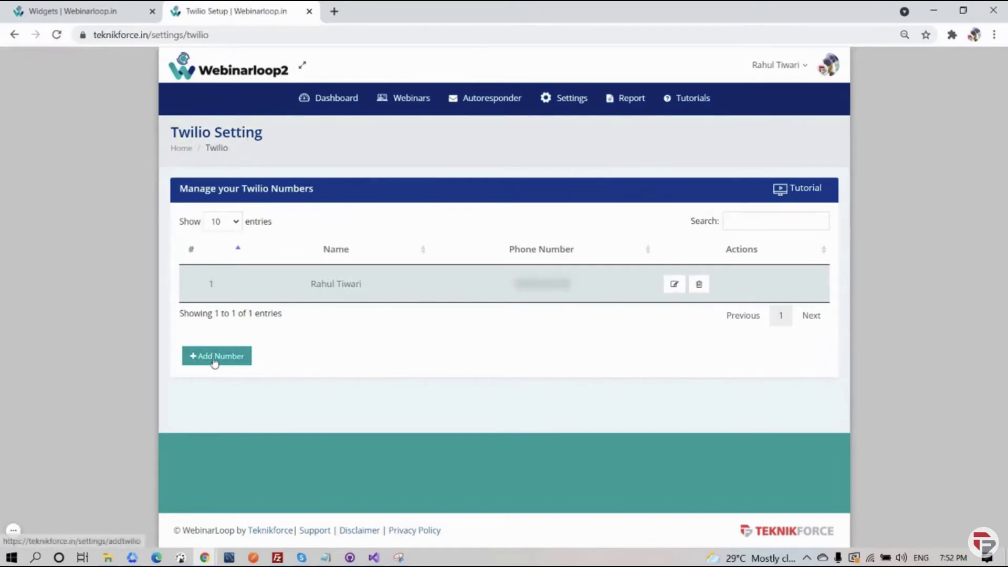
Open the autoresponder accounts page and look through the connected autoresponders down to the end of the list
click(498, 100)
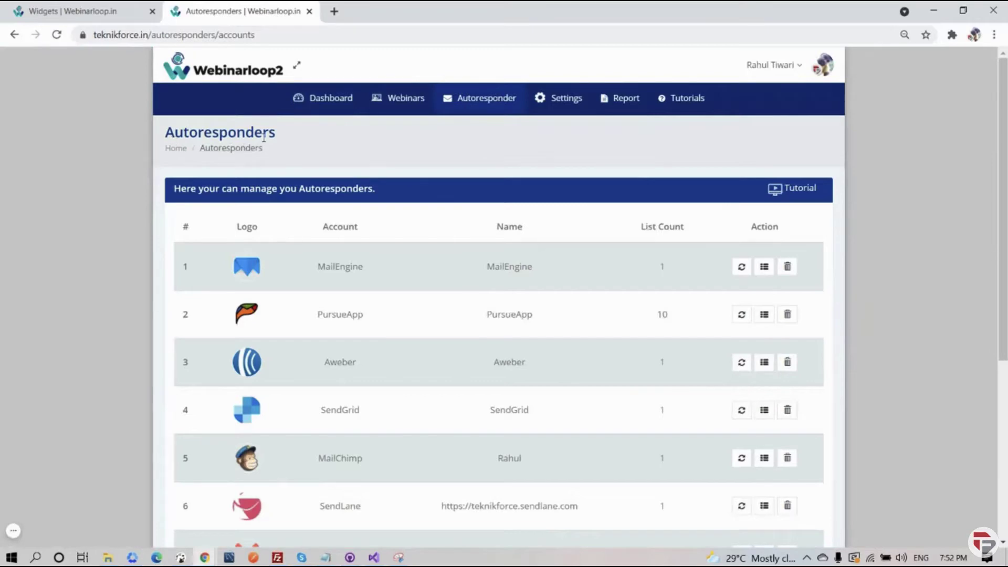
scroll(272, 241, down, 4)
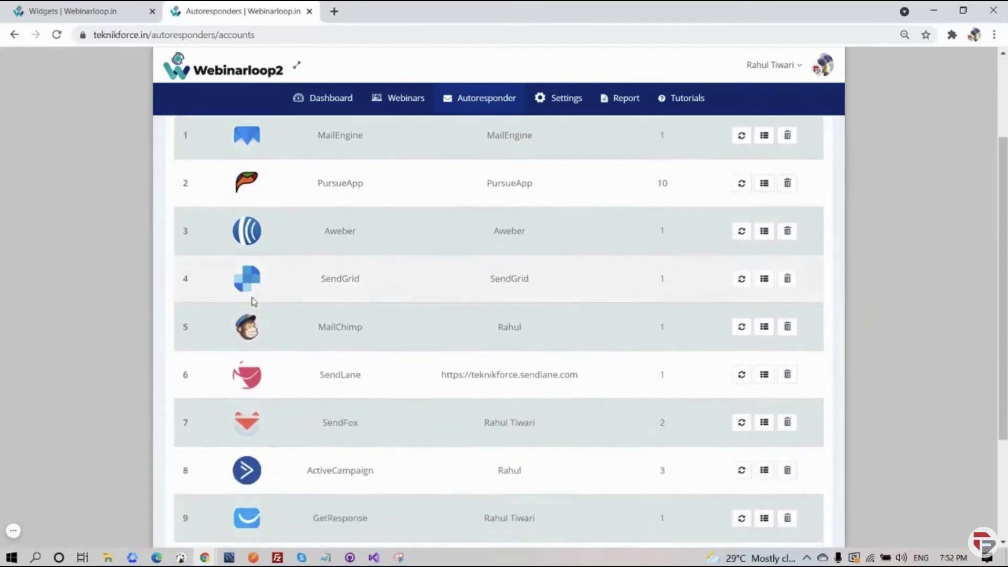
scroll(251, 313, down, 2)
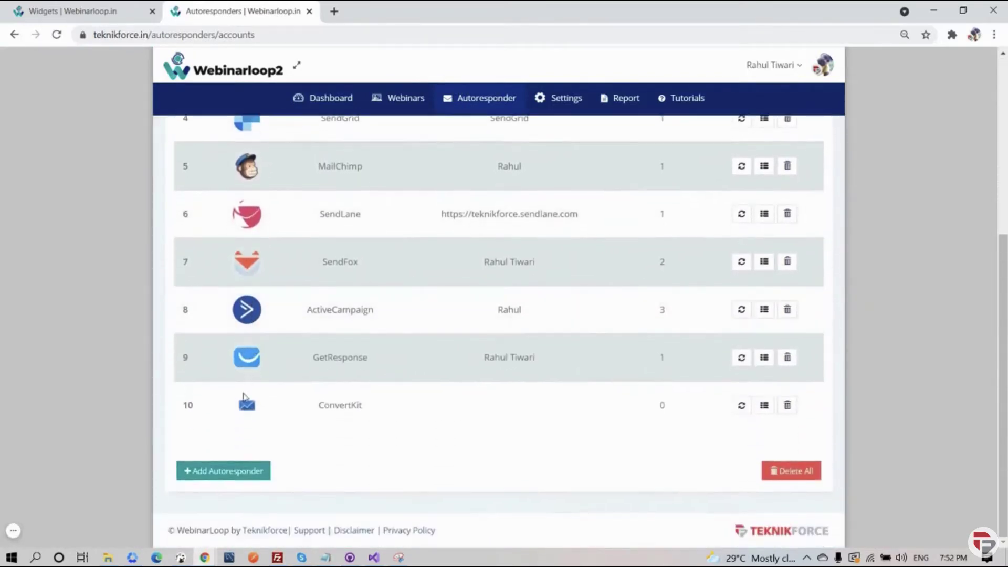
Open the form for adding a new autoresponder and browse the services it offers without choosing one
click(249, 475)
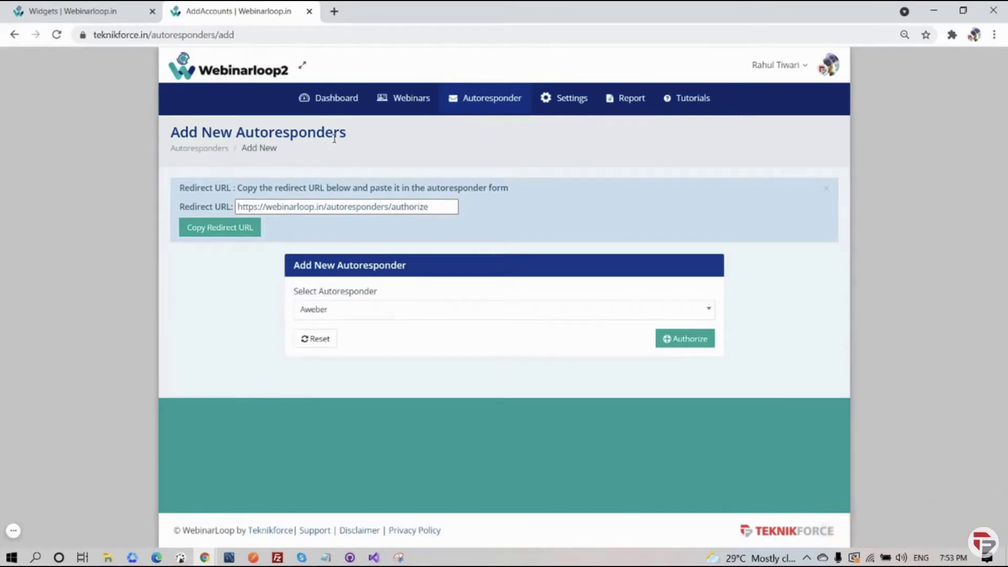
click(364, 313)
scroll(356, 404, down, 6)
key(Escape)
Open the webinars list and check the type of each of the Test Webinar, ondemand and testing entries
click(401, 107)
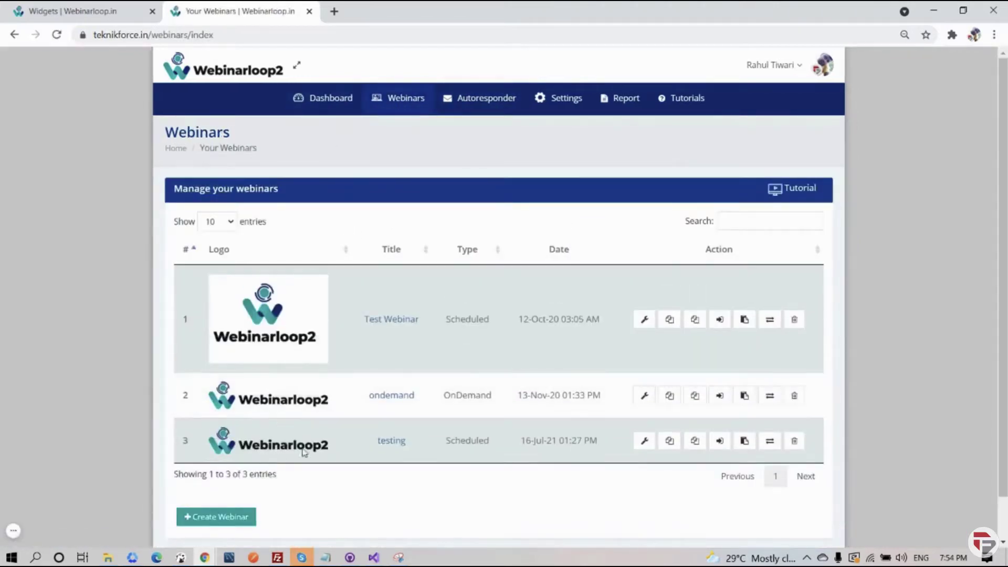
drag(447, 326, 496, 325)
drag(444, 395, 499, 400)
drag(445, 441, 497, 444)
click(265, 459)
drag(447, 326, 493, 325)
drag(447, 396, 498, 400)
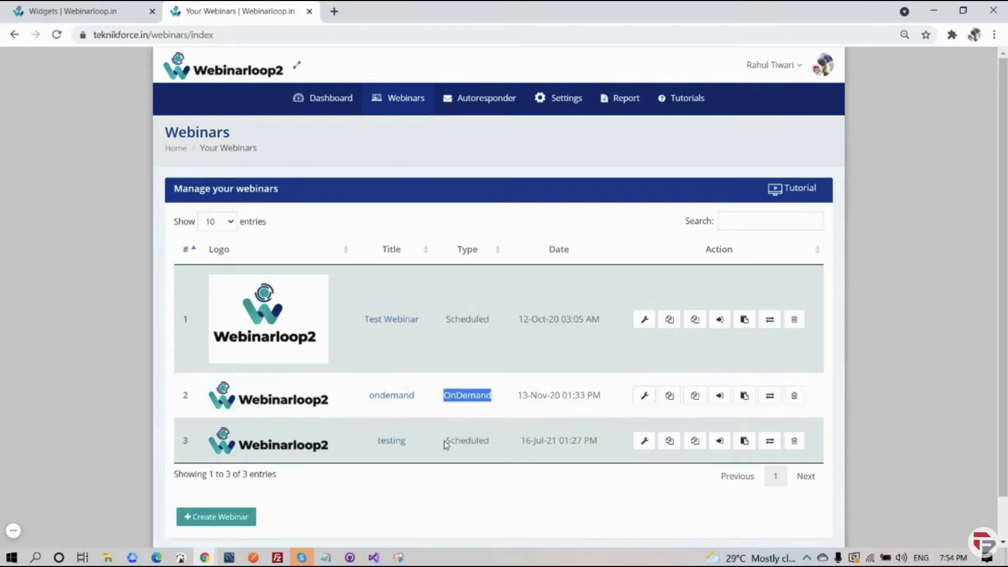
drag(445, 441, 497, 444)
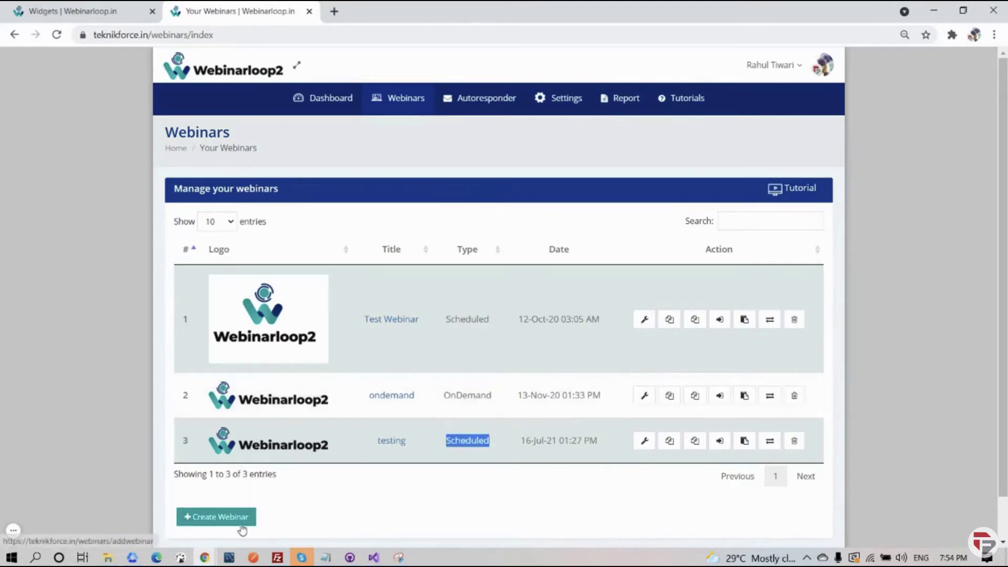
View the blank form for creating a webinar, return to the webinars list and open the setup of Test Webinar
click(220, 526)
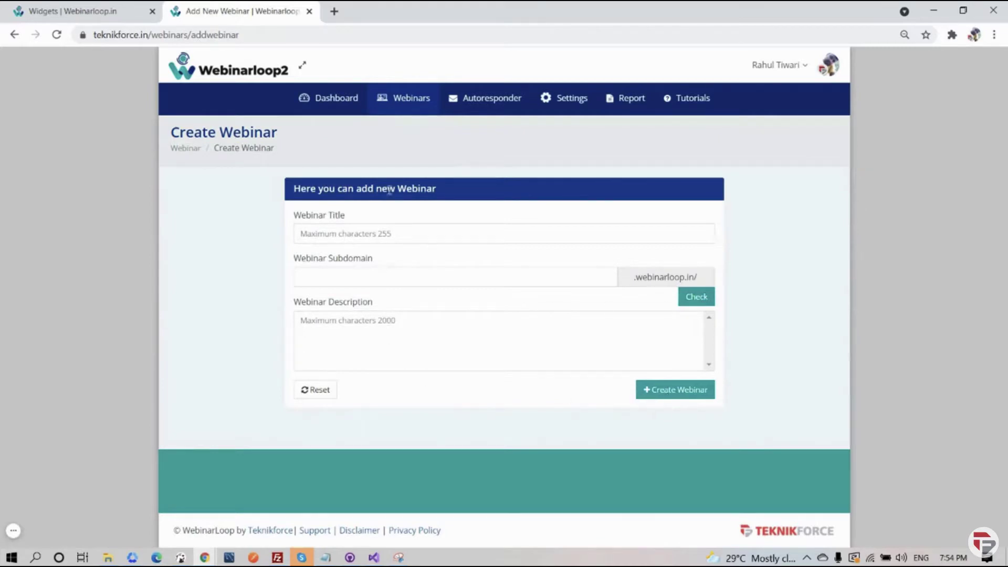
click(395, 101)
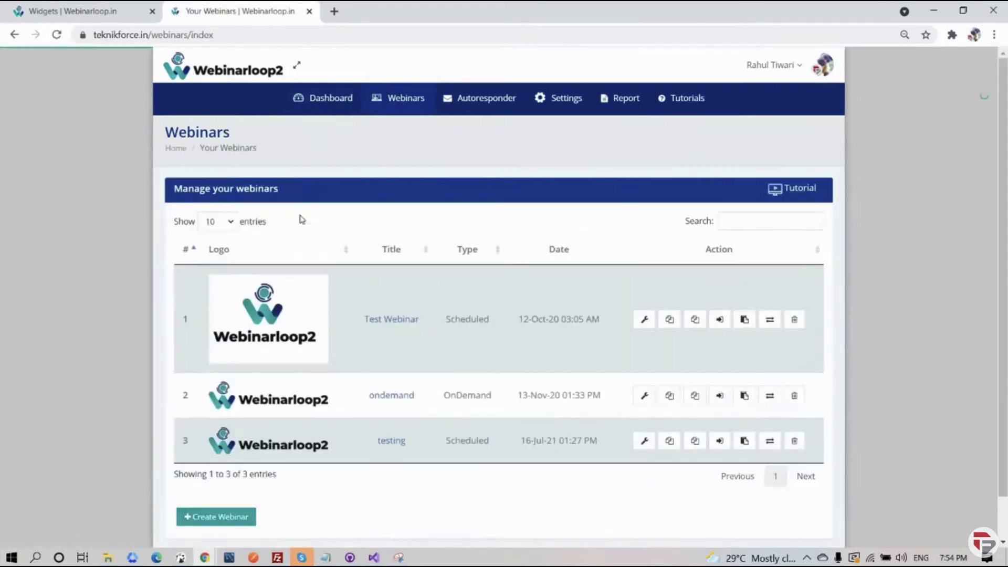
click(645, 322)
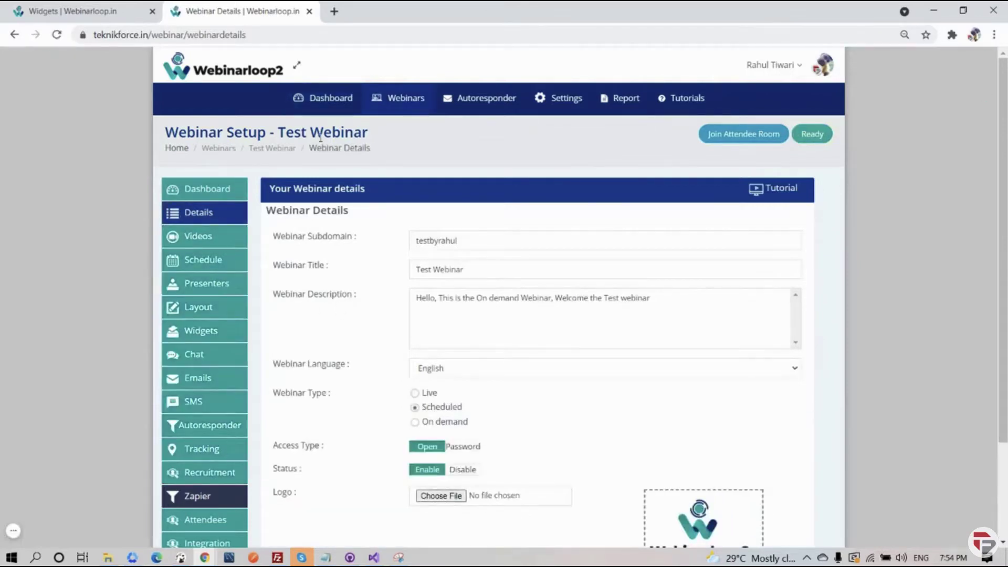
Review the Test Webinar dashboard's charts and its attendee, registrant, question-answer and poll-answer lists, and return to the webinar details
click(219, 194)
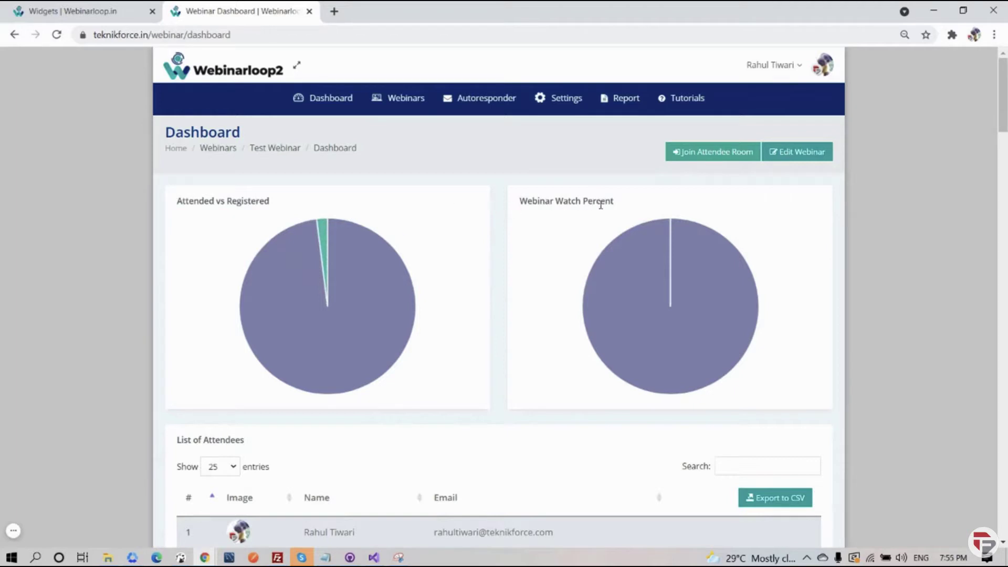
scroll(590, 241, down, 5)
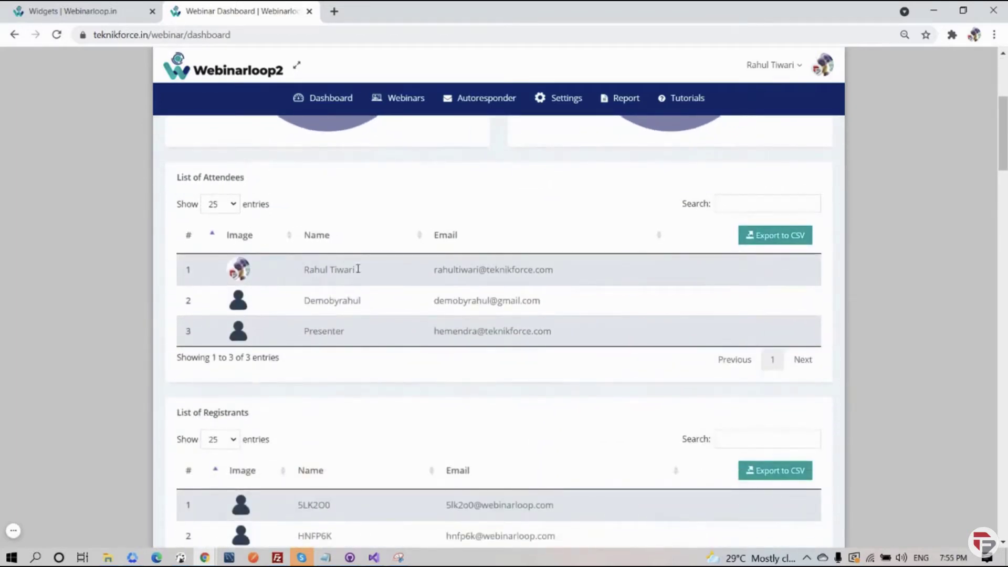
scroll(380, 317, down, 18)
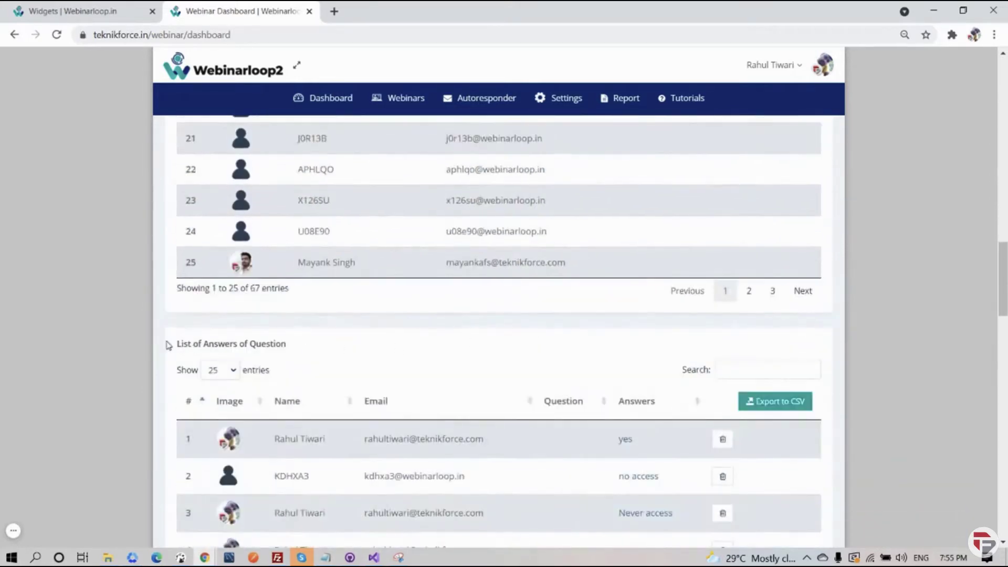
scroll(278, 355, down, 8)
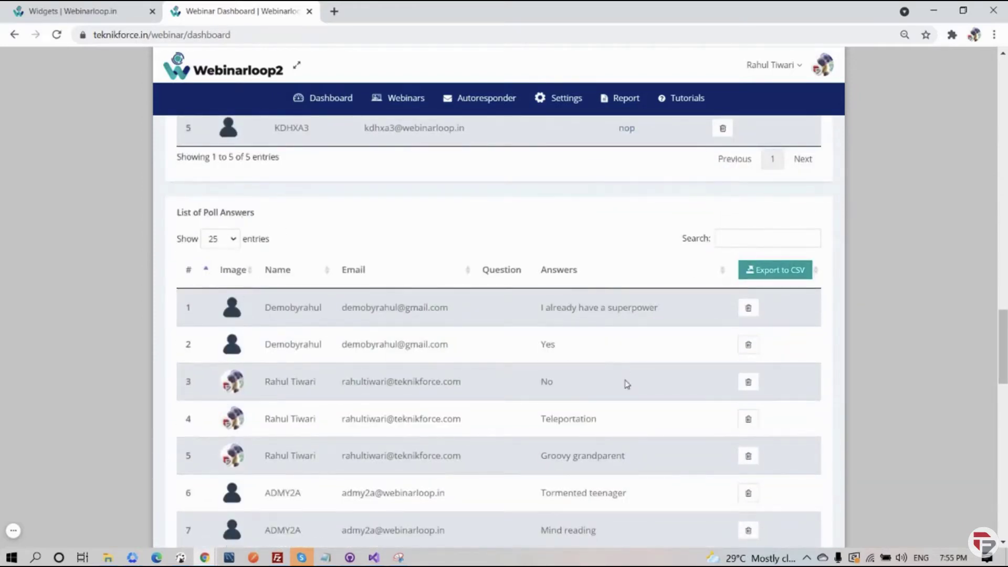
scroll(625, 382, down, 2)
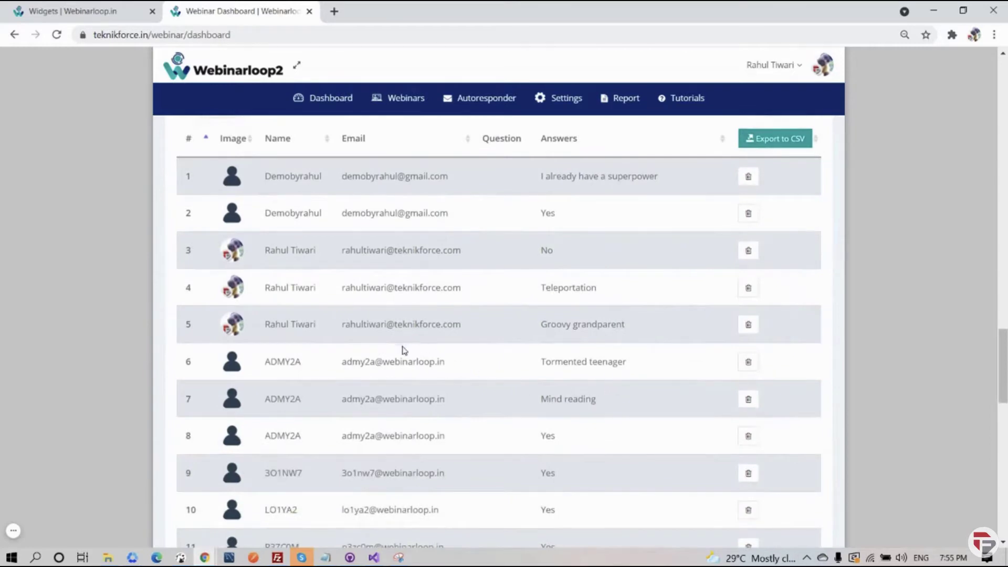
scroll(404, 349, down, 10)
key(alt+Left)
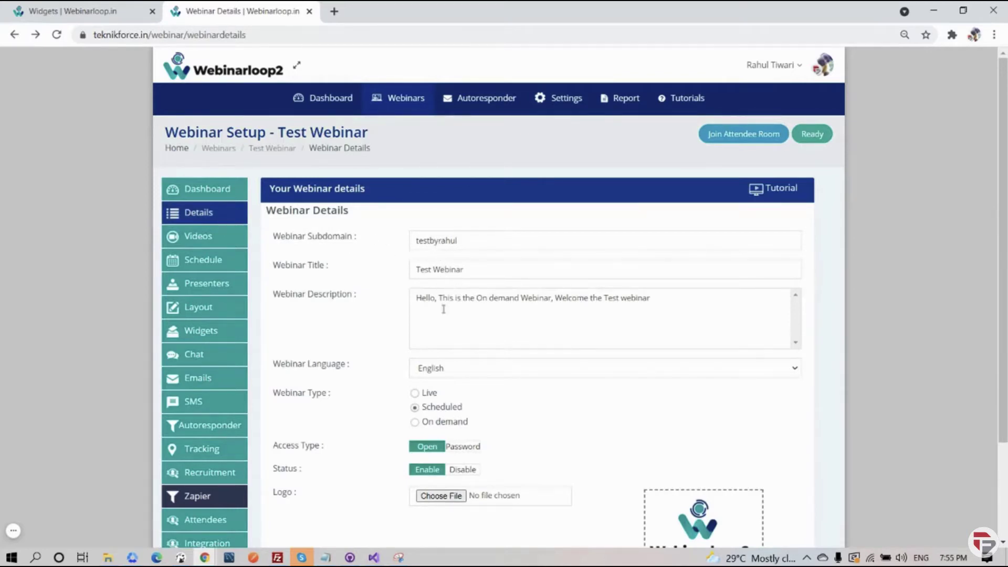
Set the webinar type of Test Webinar to On demand and look over the remaining detail fields
double_click(426, 394)
drag(423, 408, 463, 410)
click(460, 428)
scroll(699, 405, down, 2)
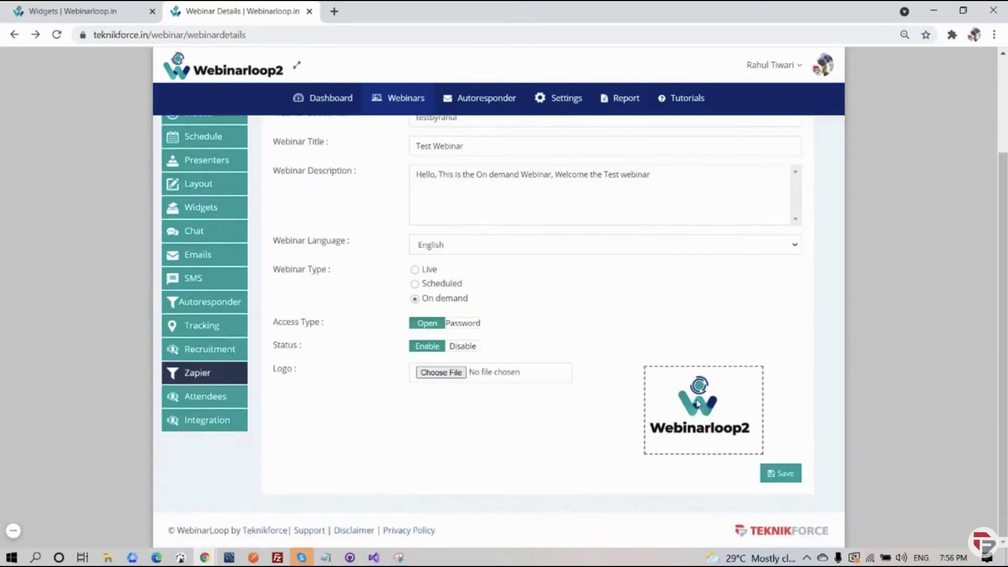
scroll(604, 399, up, 2)
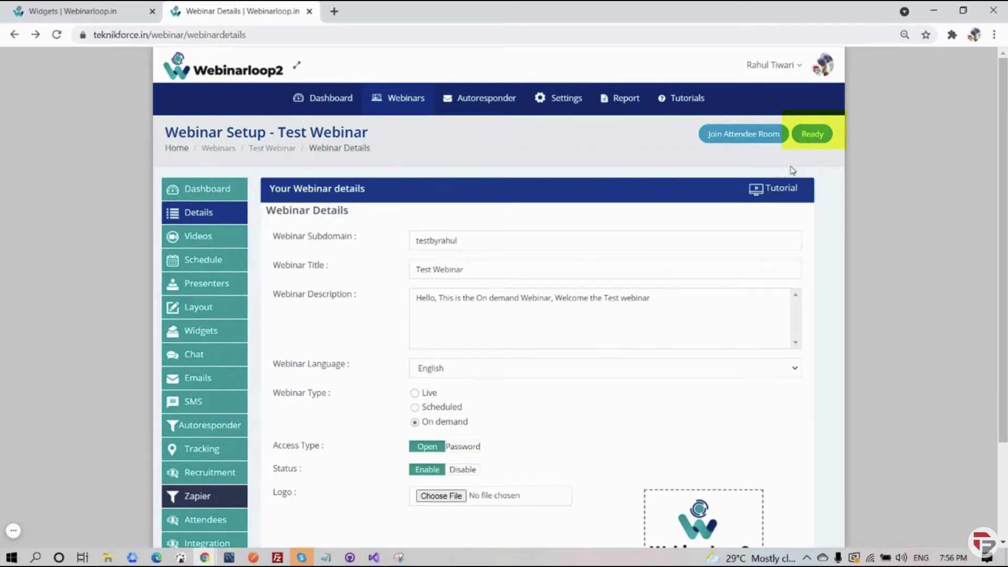
Check the go-live readiness checklist of Test Webinar, close it and open the webinar's video settings
click(813, 135)
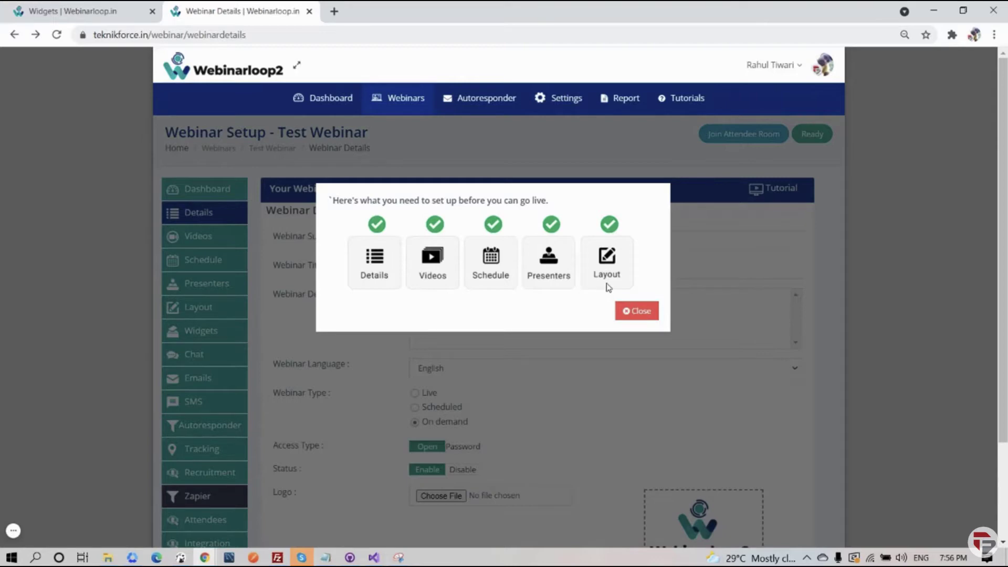
click(640, 311)
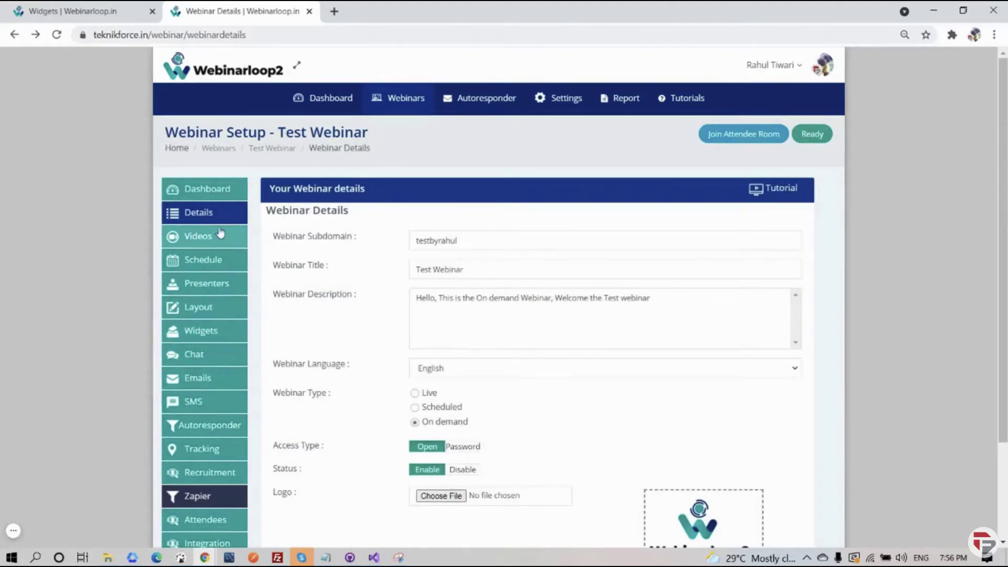
click(192, 240)
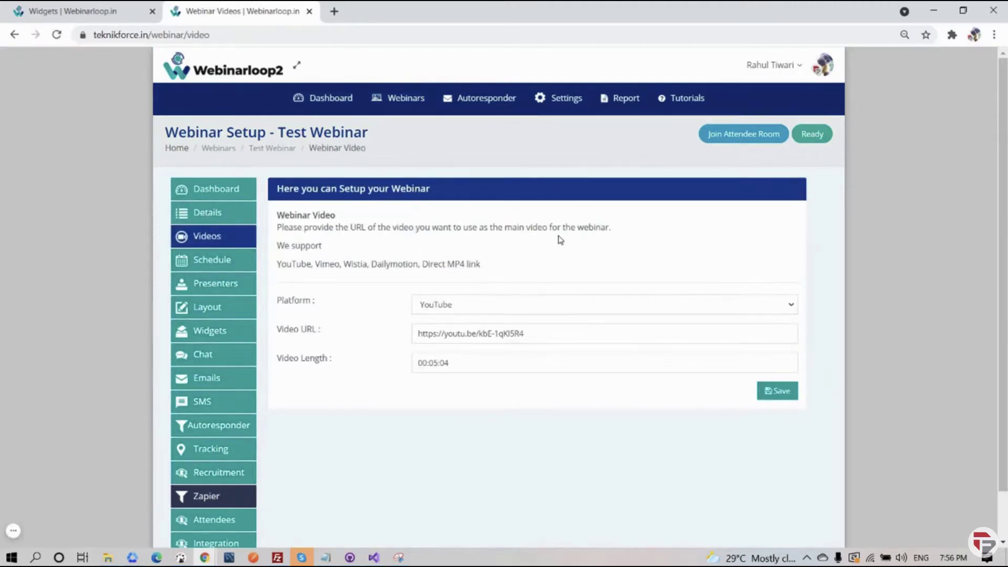
Look over the video platform choices and the video length picker without changing them
click(466, 306)
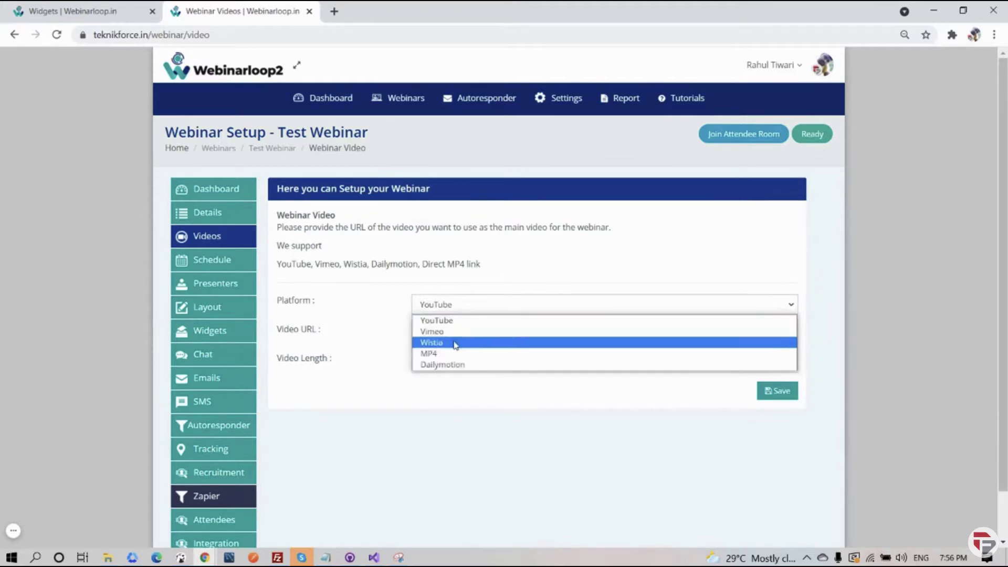
click(379, 367)
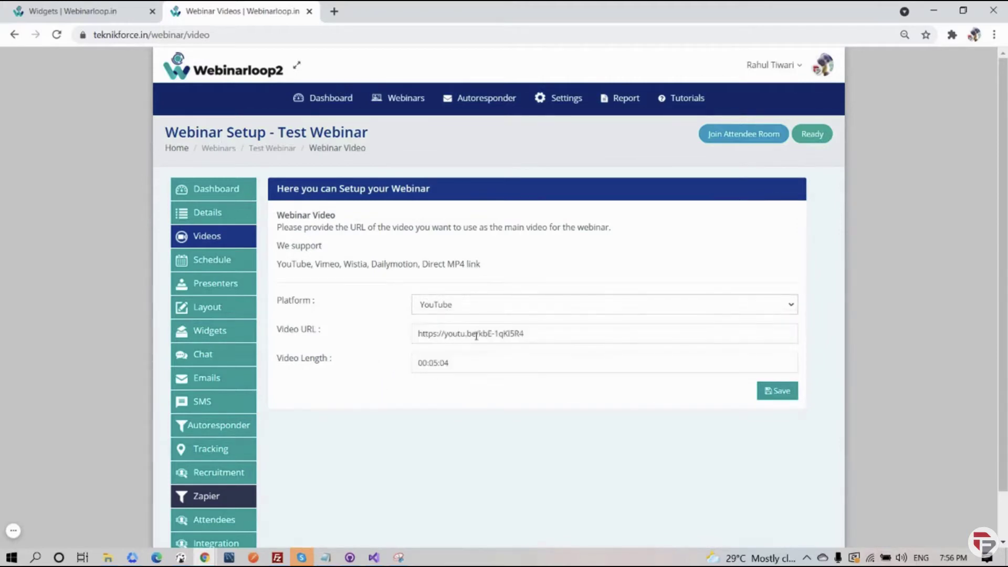
click(473, 307)
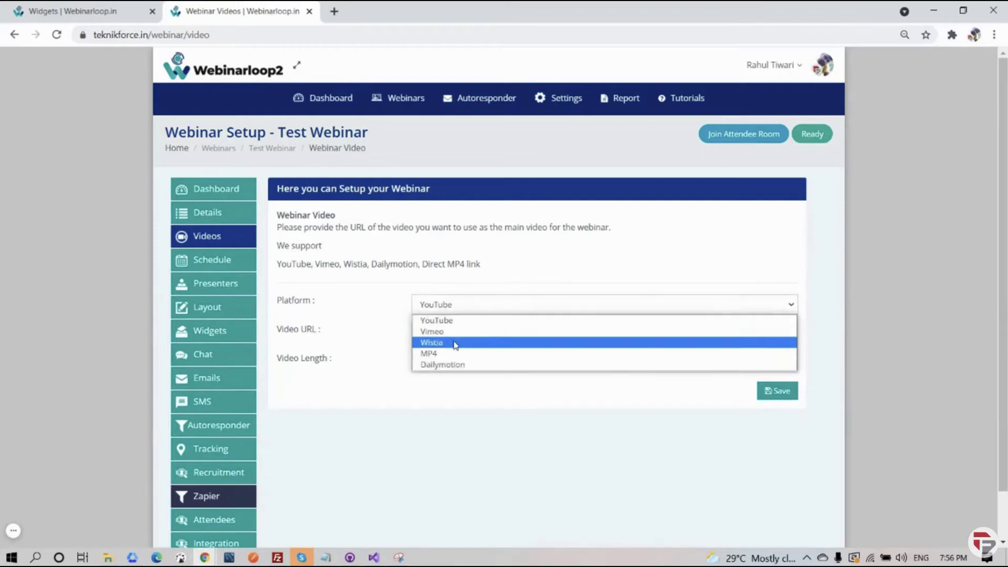
click(379, 369)
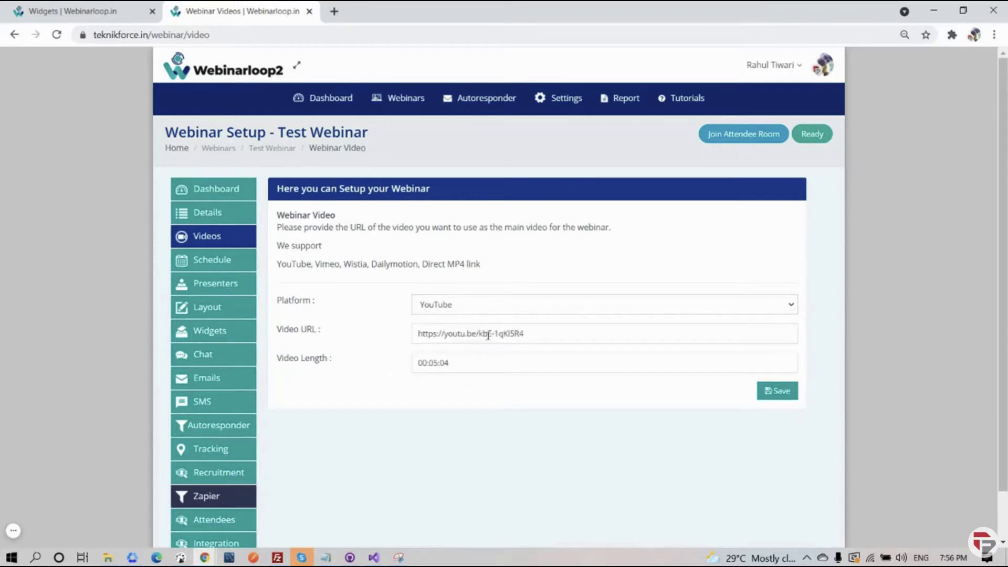
click(459, 361)
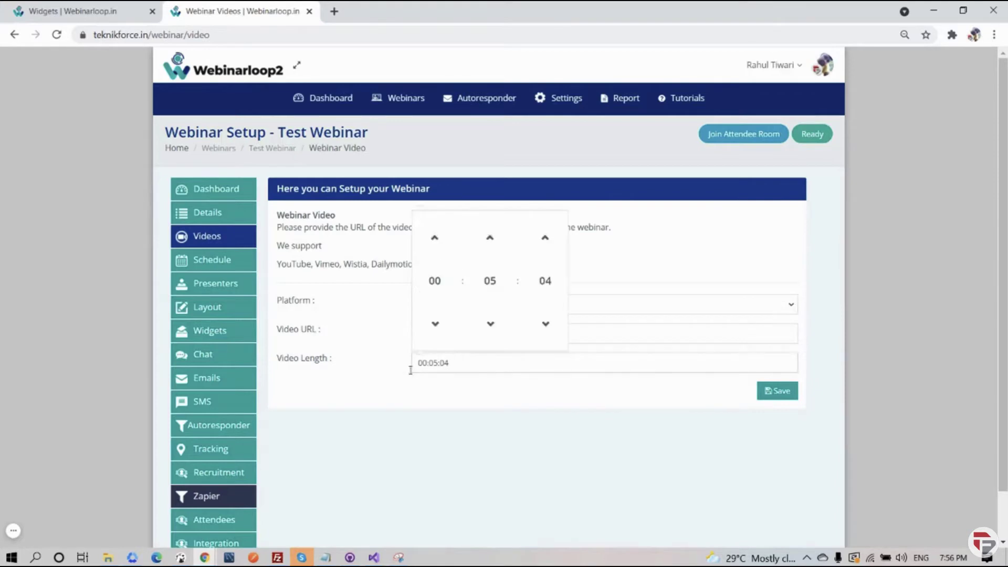
click(381, 373)
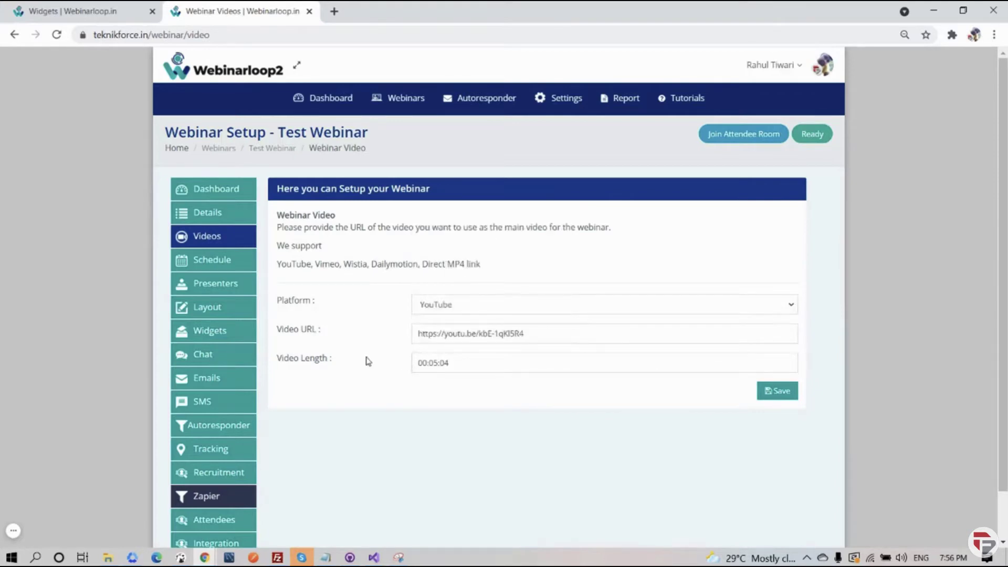
Open the webinar's schedule and examine the schedule type, date, time and timezone options without changing them
click(210, 262)
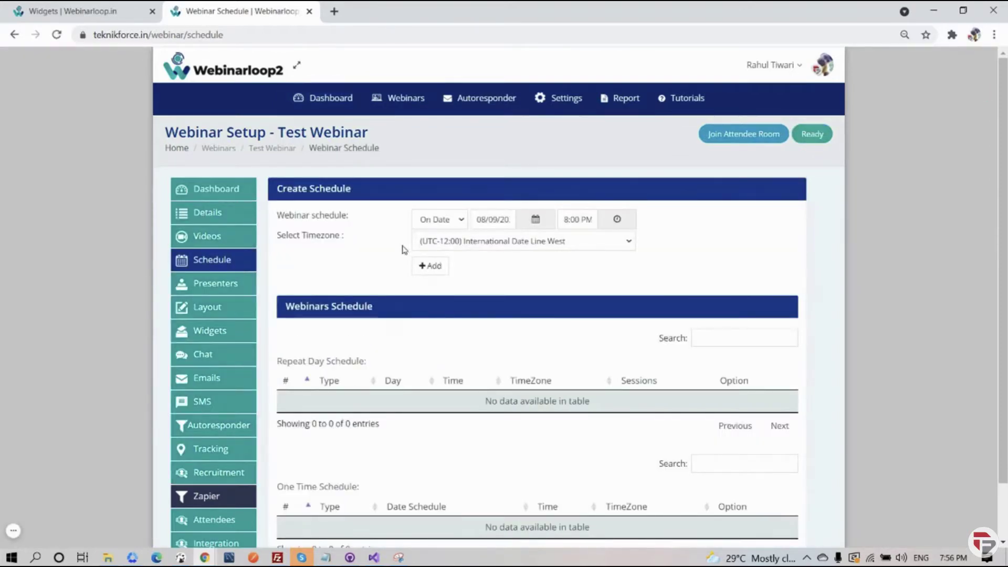
click(462, 221)
click(462, 224)
click(539, 224)
click(614, 222)
click(631, 241)
scroll(516, 389, down, 15)
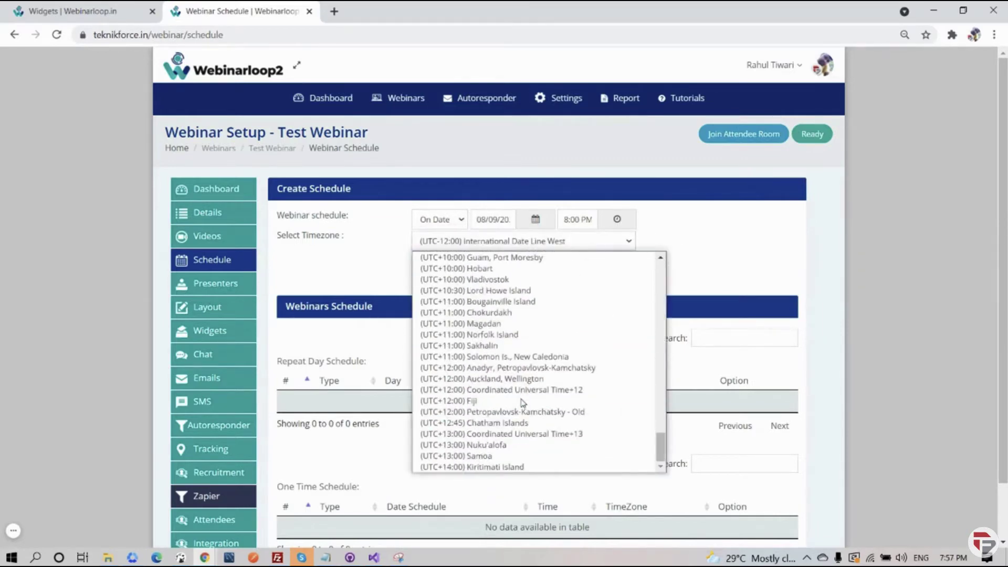
click(371, 287)
Look over the Repeat Day Schedule and One Time Schedule tables
scroll(389, 315, down, 2)
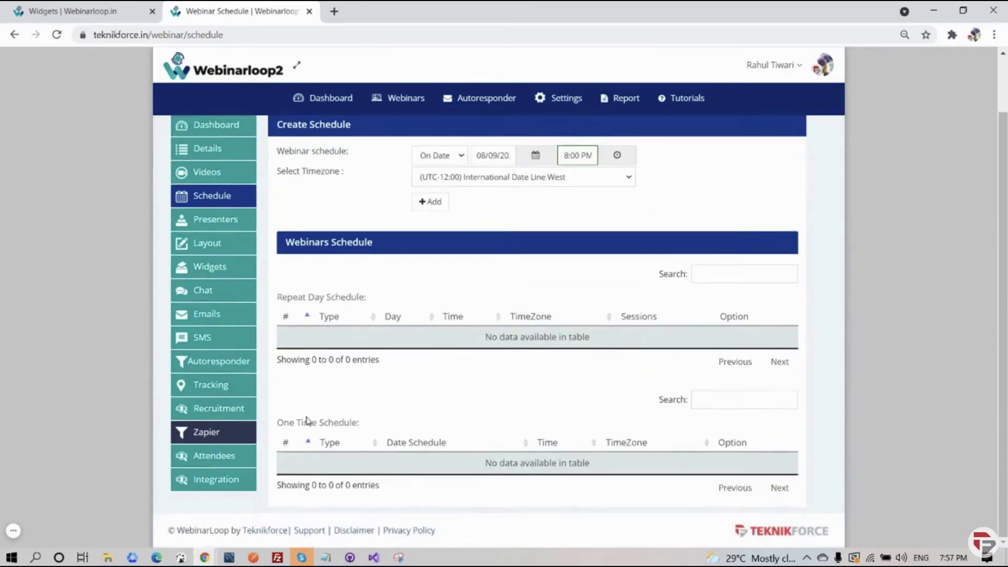
scroll(412, 387, up, 1)
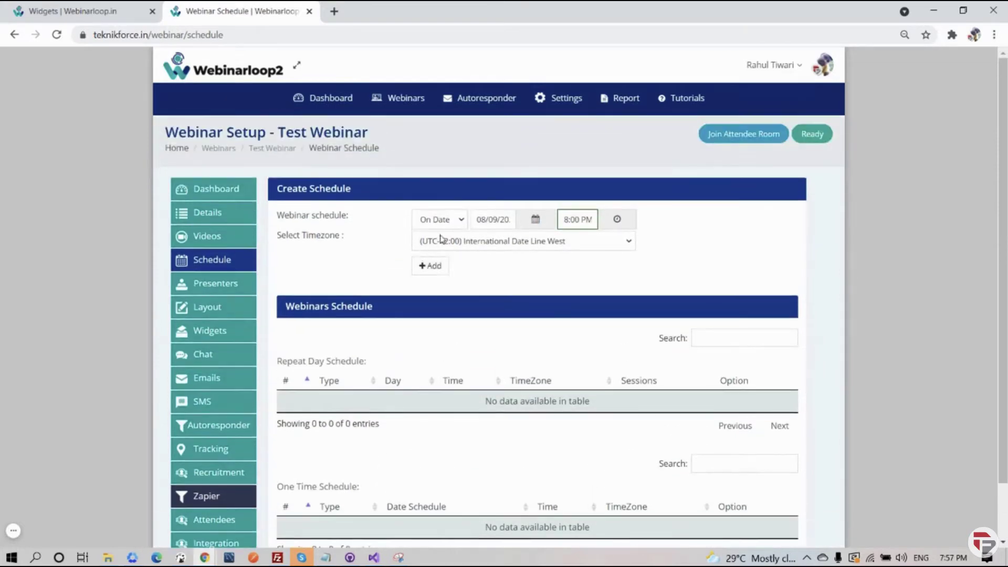
click(222, 205)
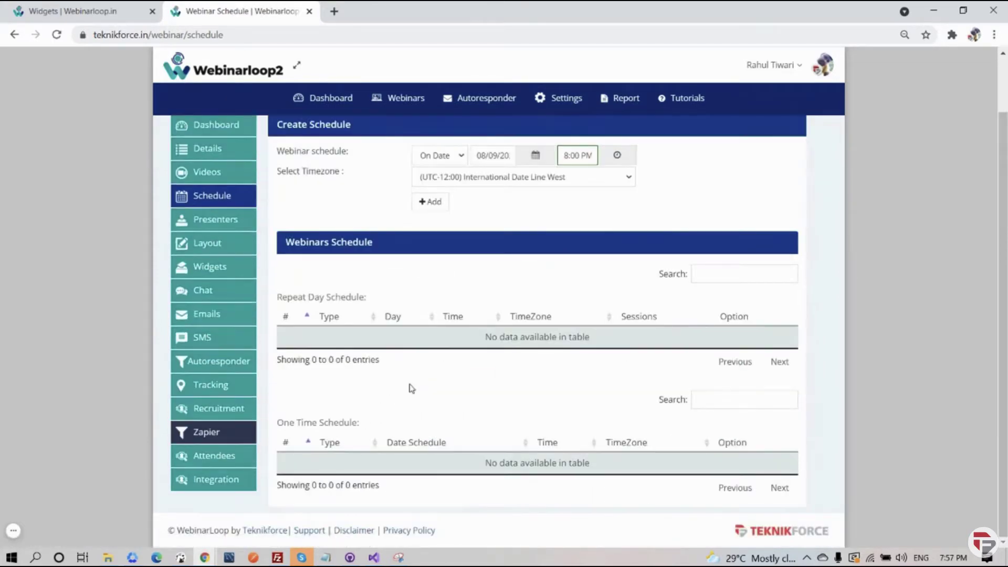
scroll(410, 387, up, 1)
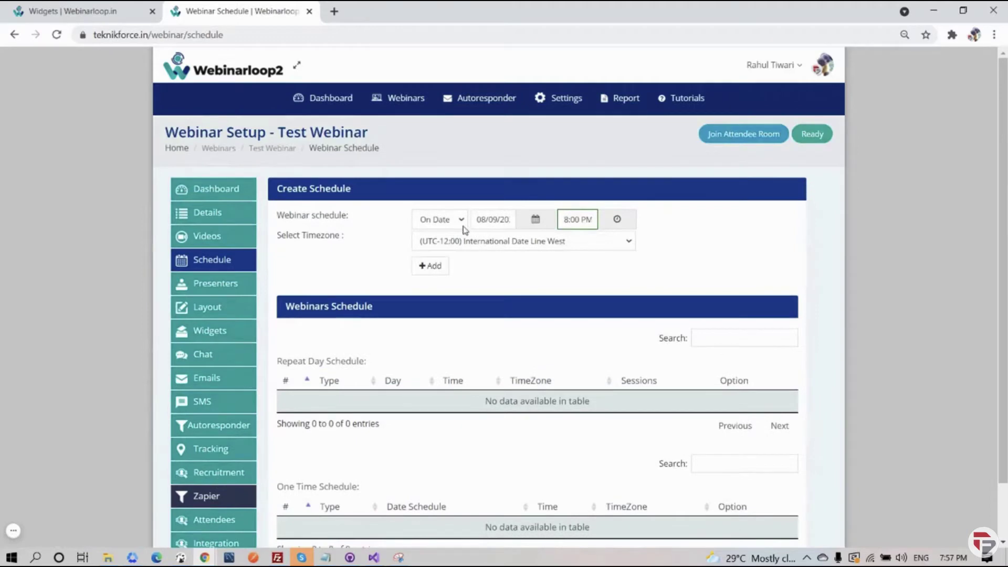
Open the webinar's presenters and fill in the new presenter's email with the suggested address
click(221, 205)
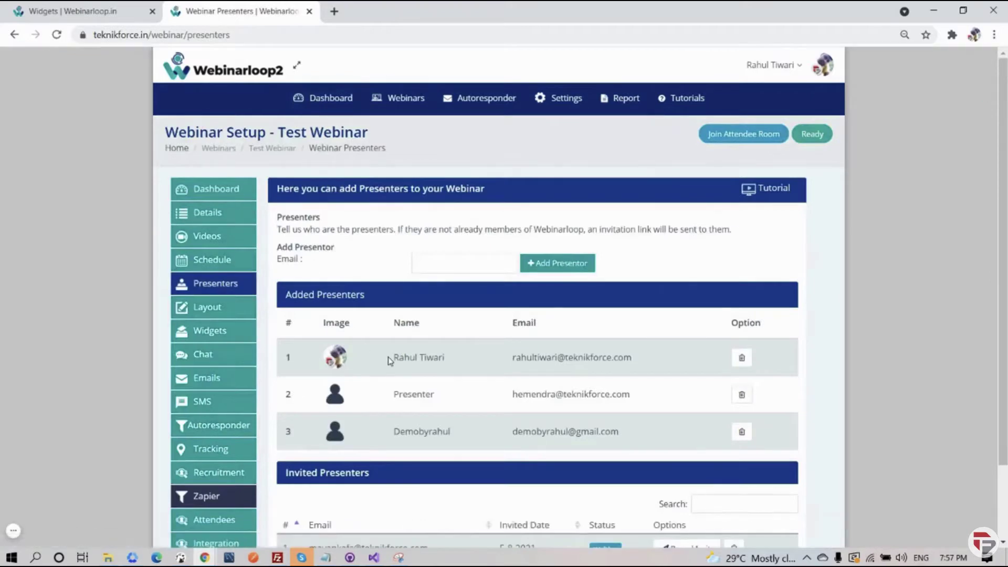
click(450, 262)
click(462, 291)
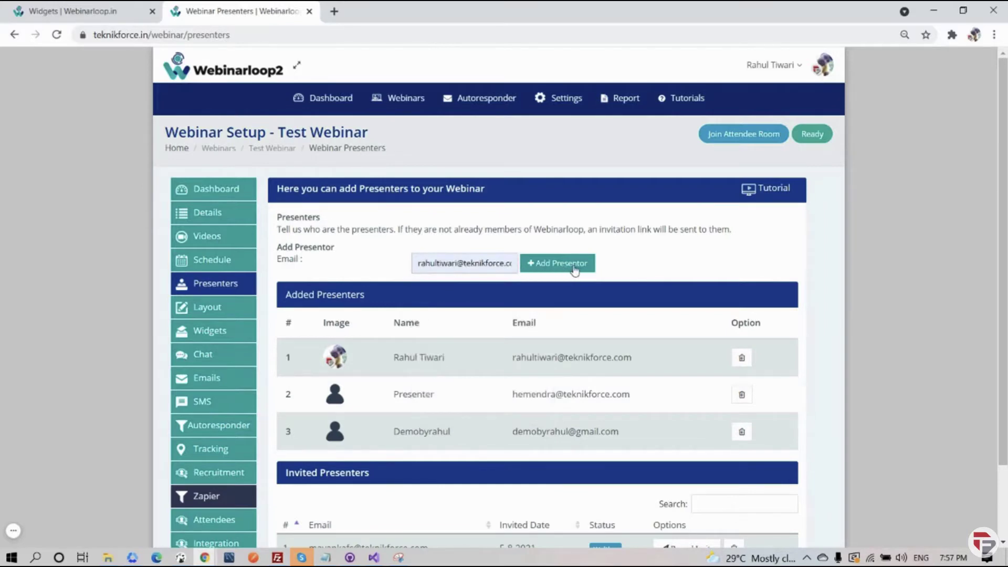
Review the Invited Presenters list, including the invited presenter's email and invitation status
scroll(378, 331, down, 2)
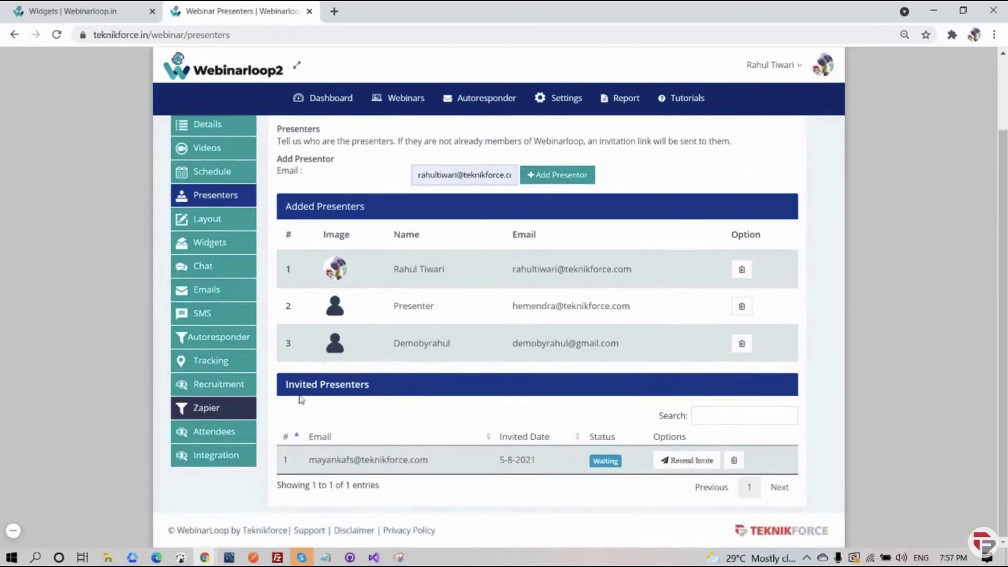
drag(284, 386, 376, 382)
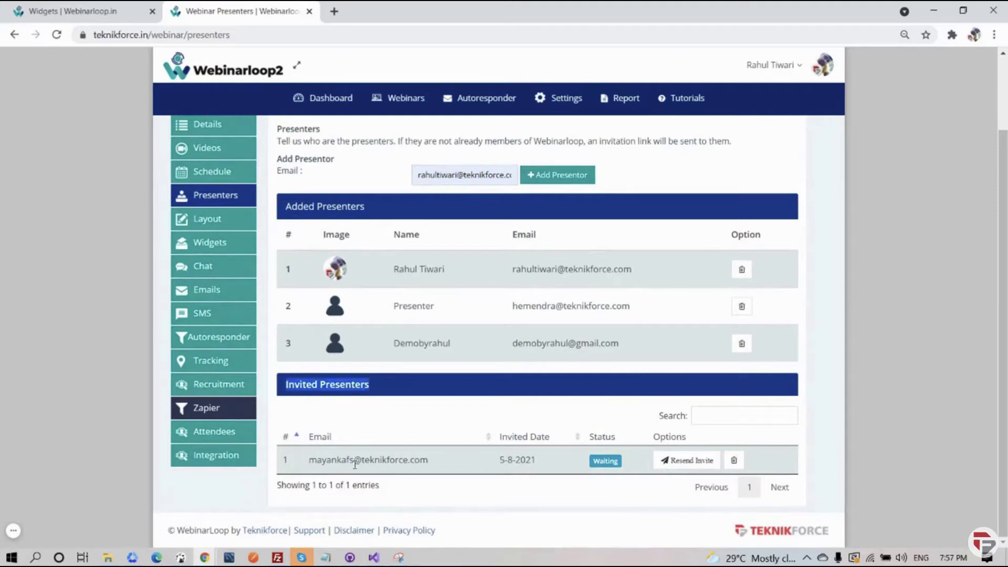
drag(309, 462, 441, 462)
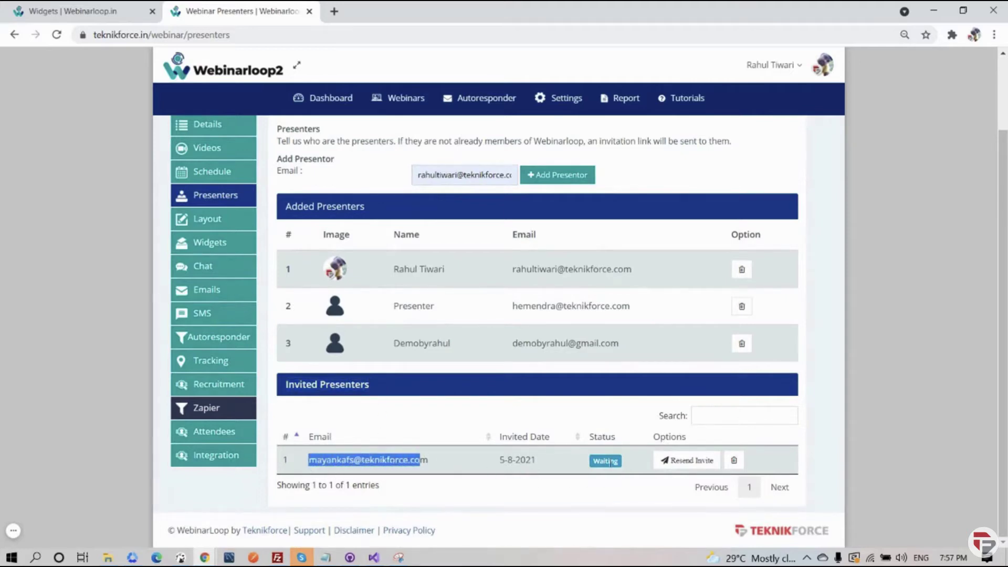
click(312, 420)
drag(278, 392, 377, 388)
drag(310, 464, 422, 461)
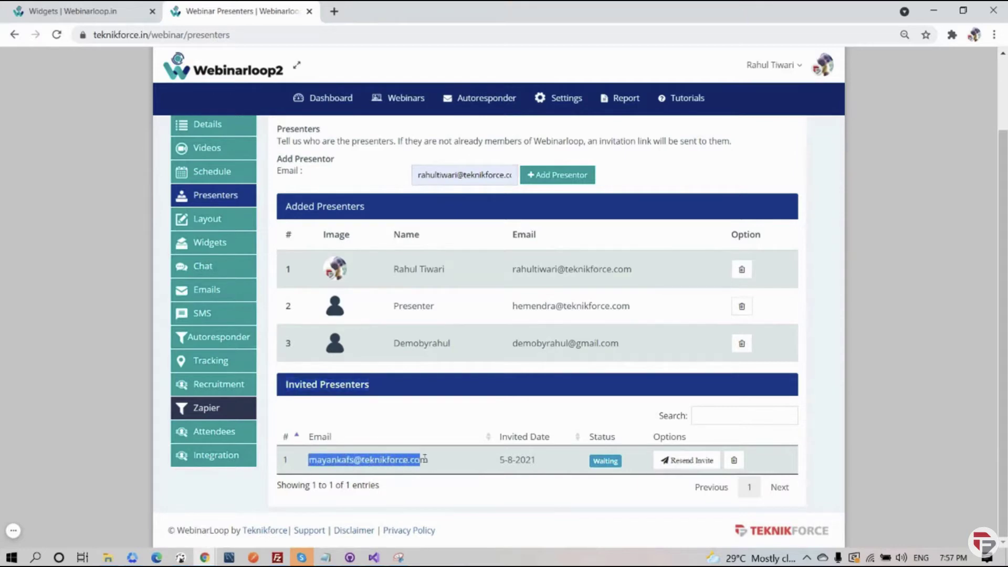
Resend the invitation to the waiting invited presenter twice
click(688, 462)
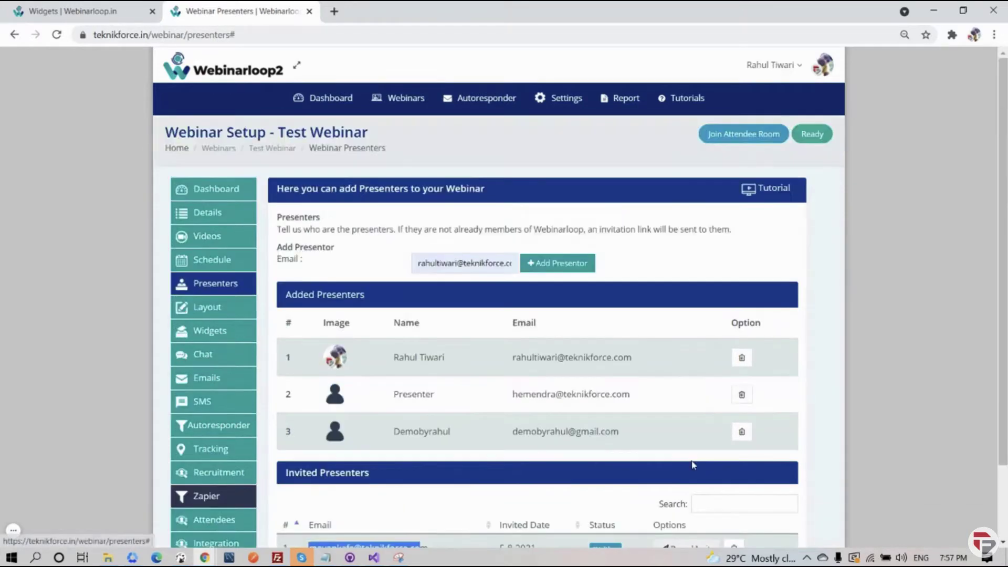
scroll(382, 434, down, 2)
drag(309, 465, 424, 459)
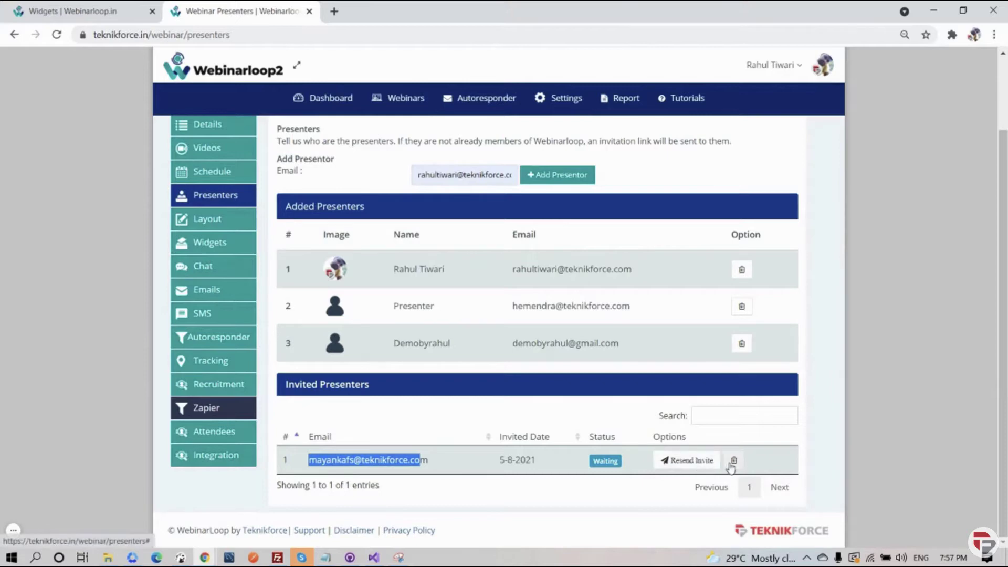
click(687, 465)
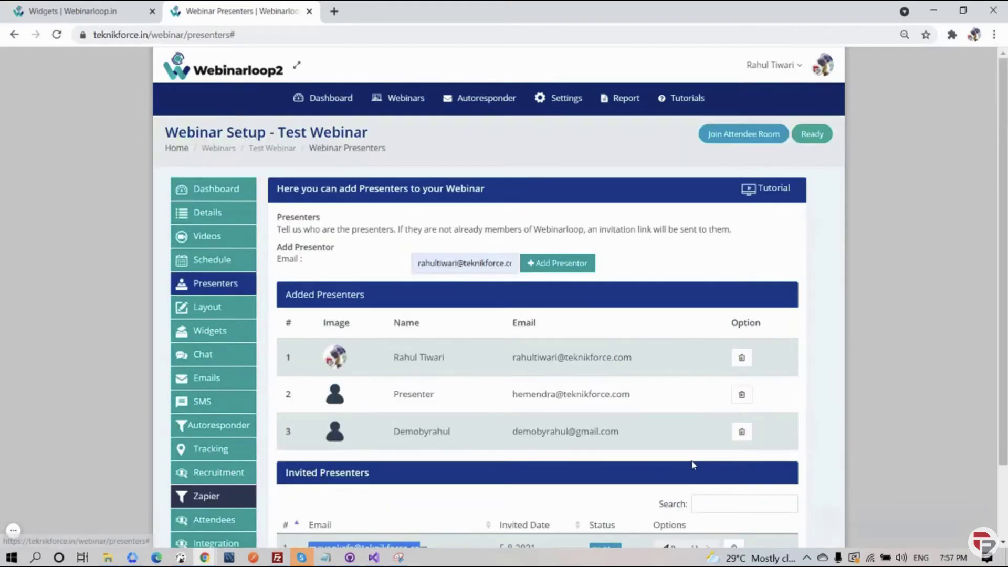
scroll(707, 426, down, 2)
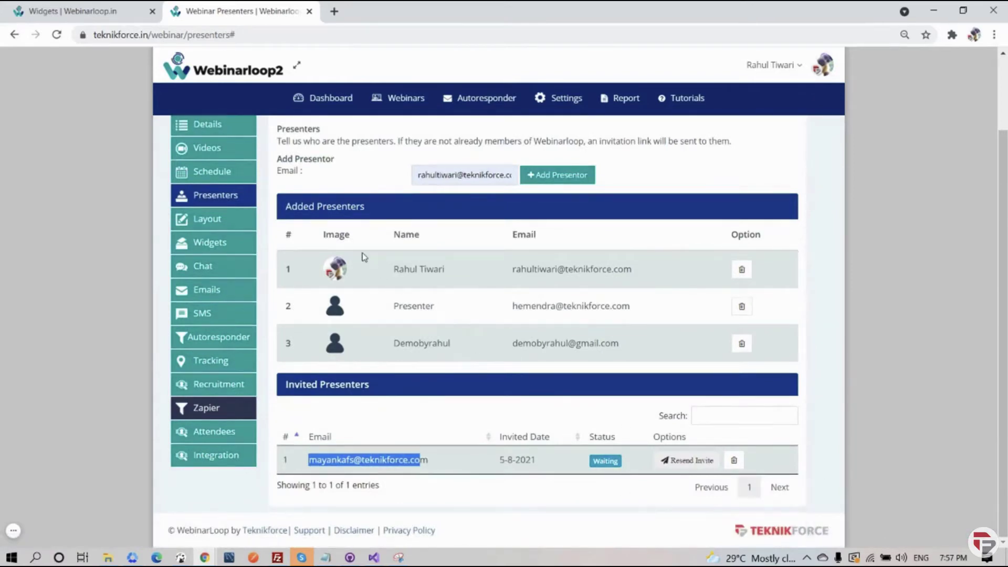
Open the webinar's layout settings, browse the available registration templates and return to the layout settings
click(196, 227)
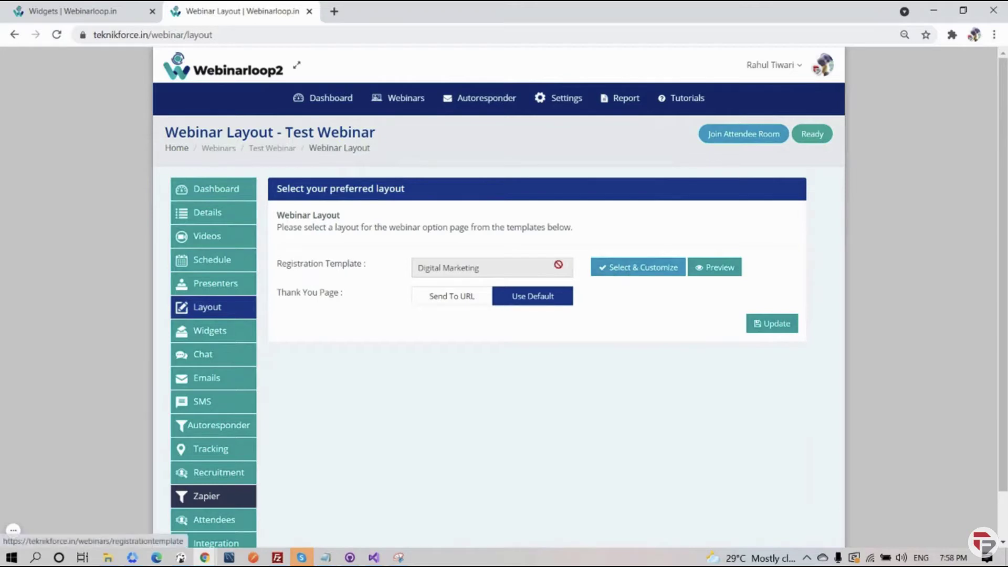
click(639, 274)
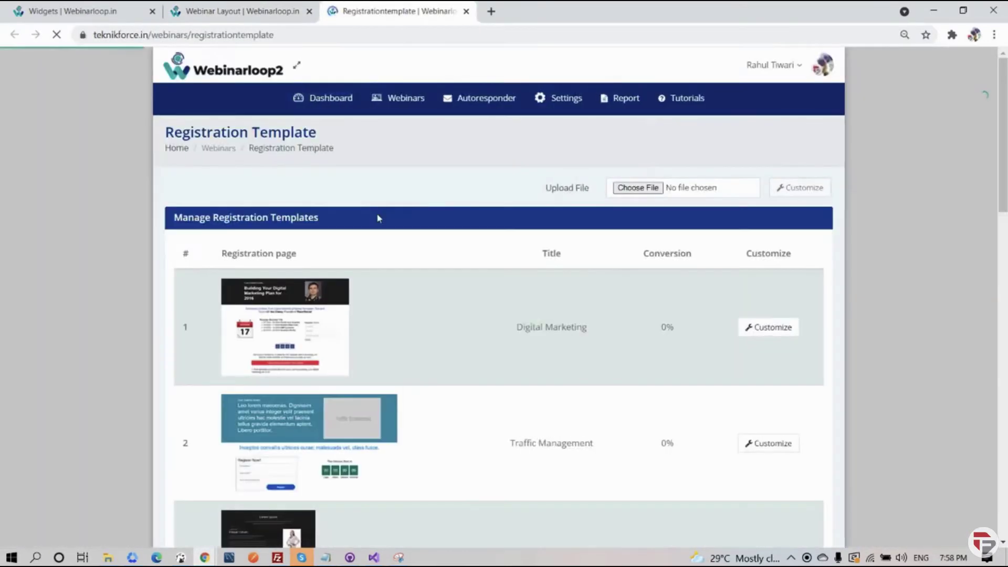
scroll(742, 195, down, 10)
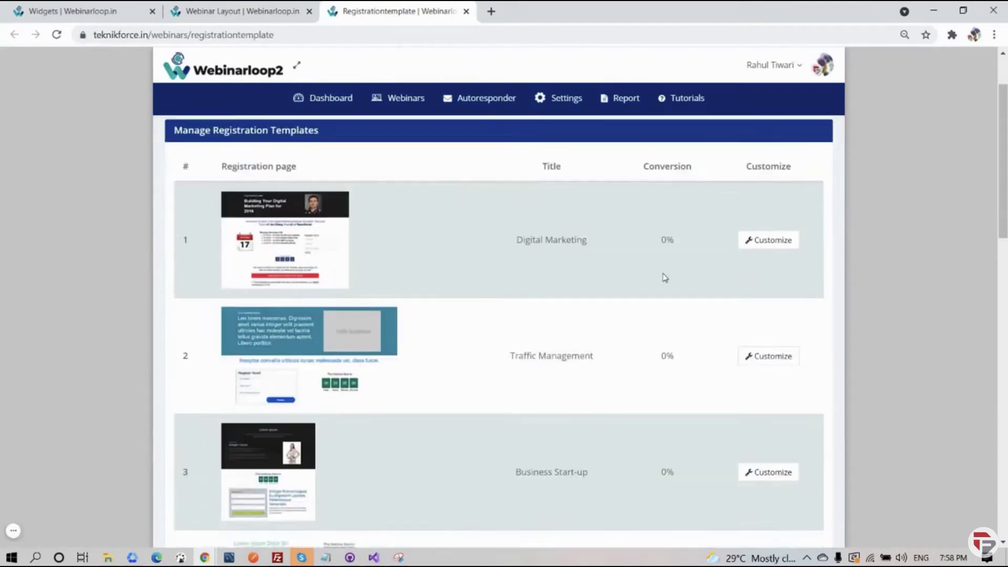
scroll(638, 333, down, 7)
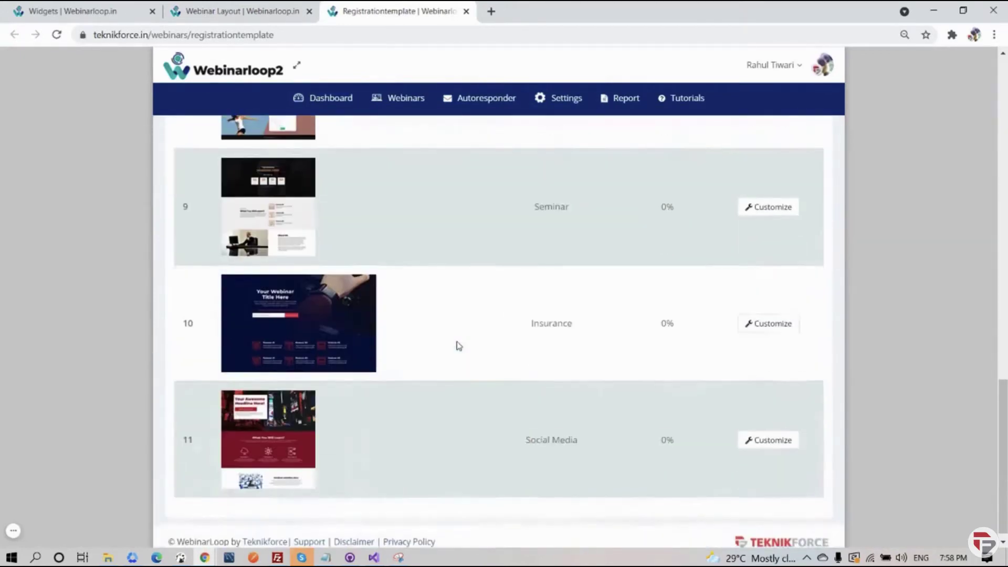
scroll(468, 349, up, 17)
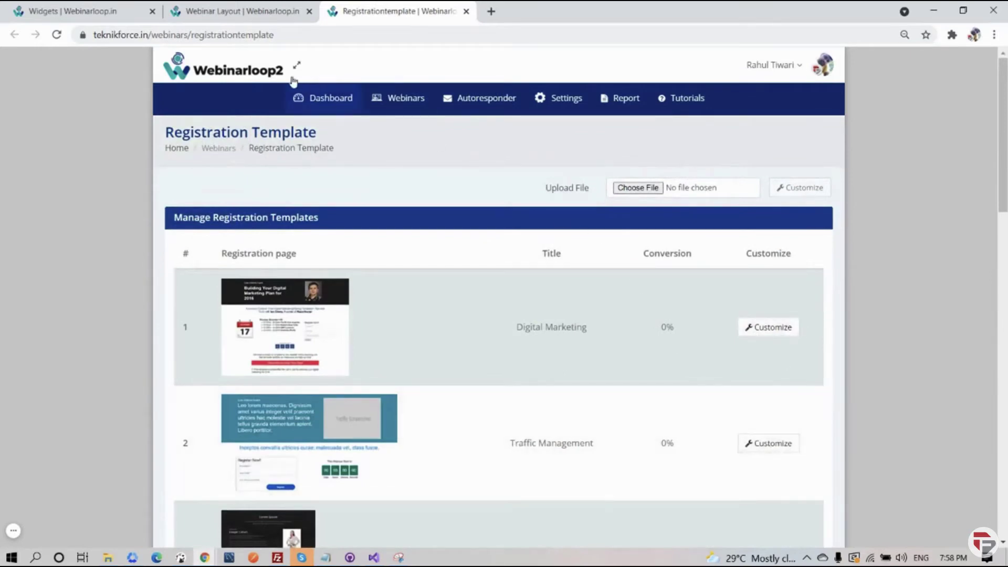
click(242, 11)
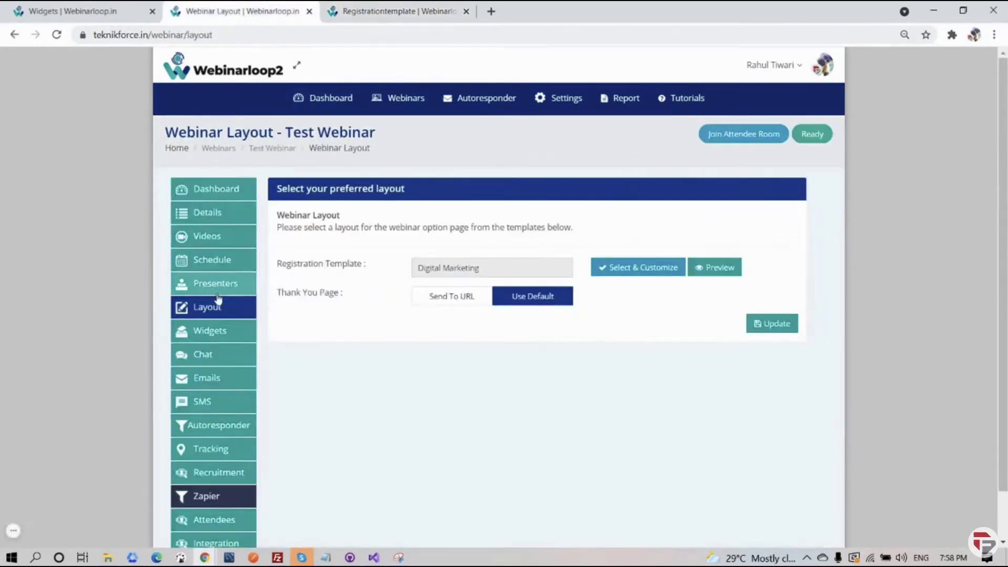
Open the webinar's widgets, view the selectable widget types and the Add Poll option, and close them
click(218, 330)
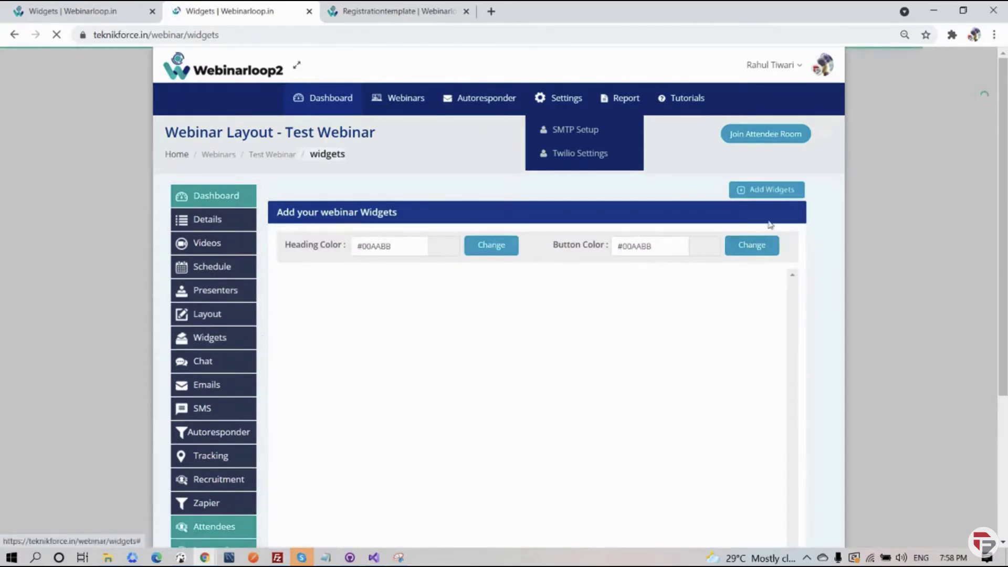
click(774, 187)
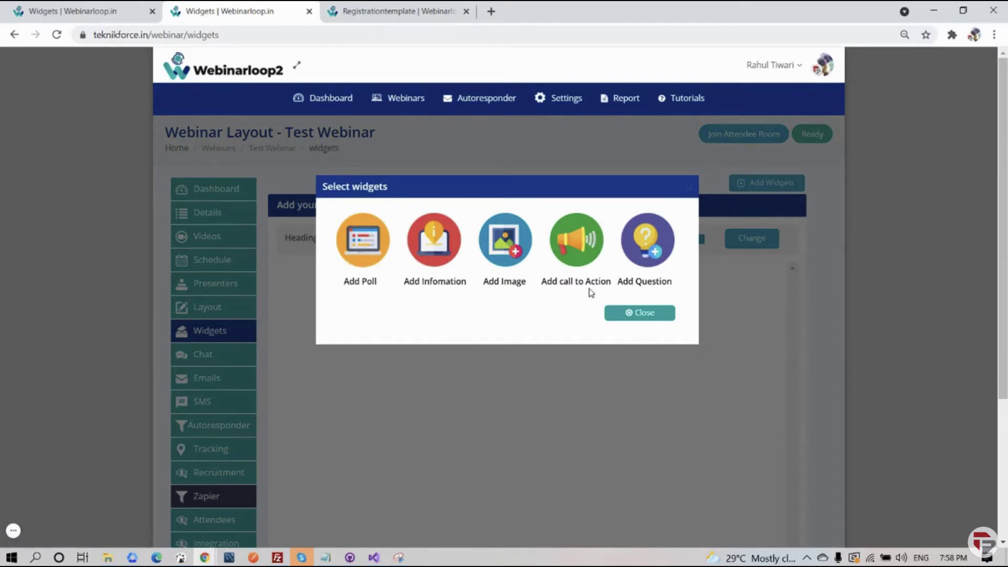
click(367, 257)
click(577, 330)
Open the webinar's chat settings and switch chat recording during playbacks off and on twice, leaving it enabled
click(210, 354)
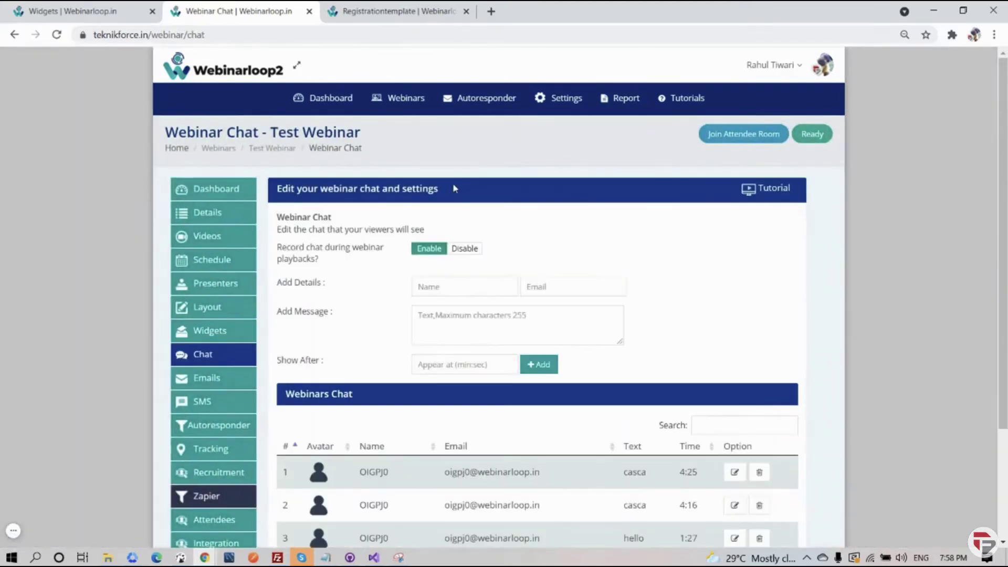
scroll(424, 265, down, 1)
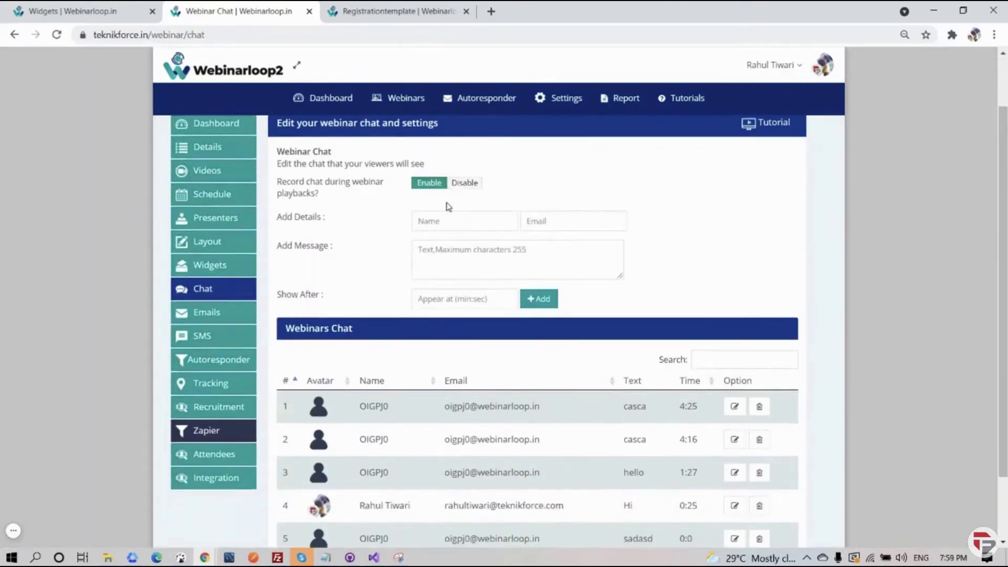
click(464, 183)
click(431, 186)
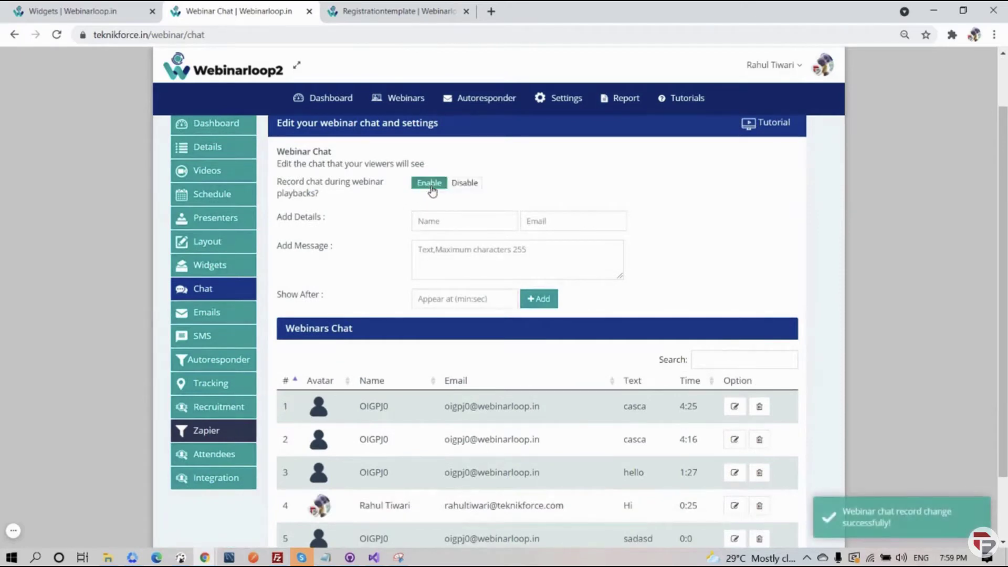
click(462, 184)
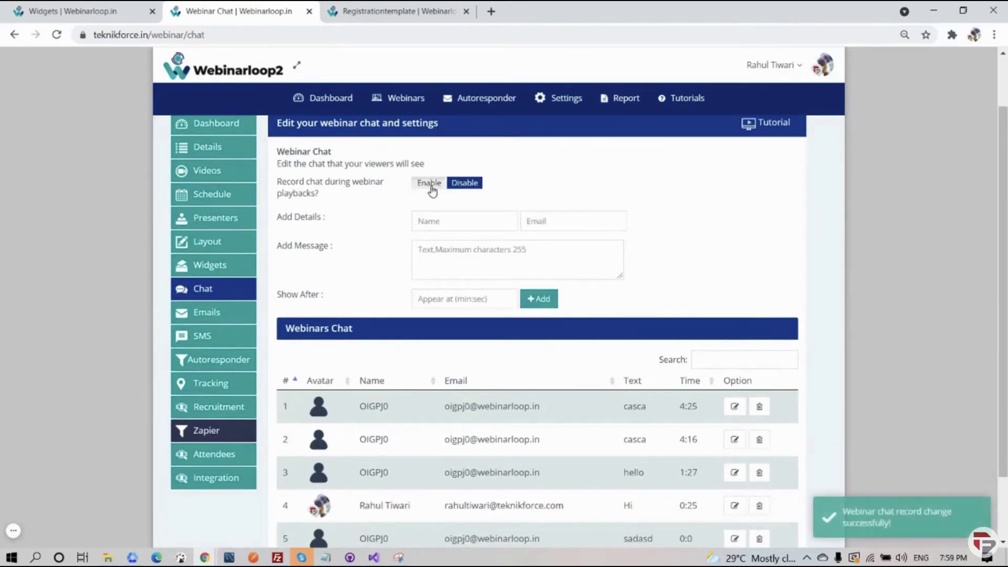
click(432, 187)
Fill in the new chat message's name and email with the saved contact details and set its Show After time to 00:03
click(438, 220)
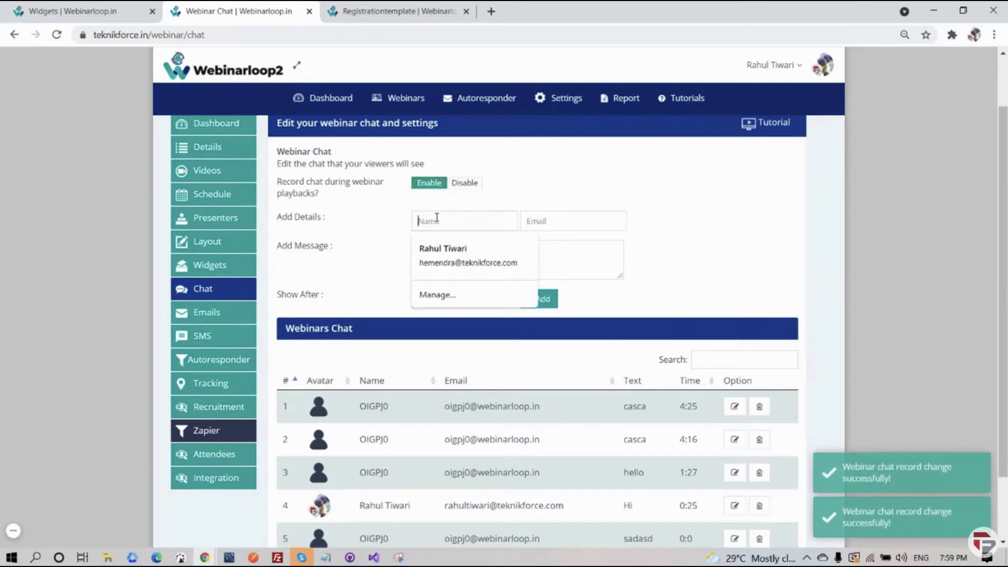
click(534, 250)
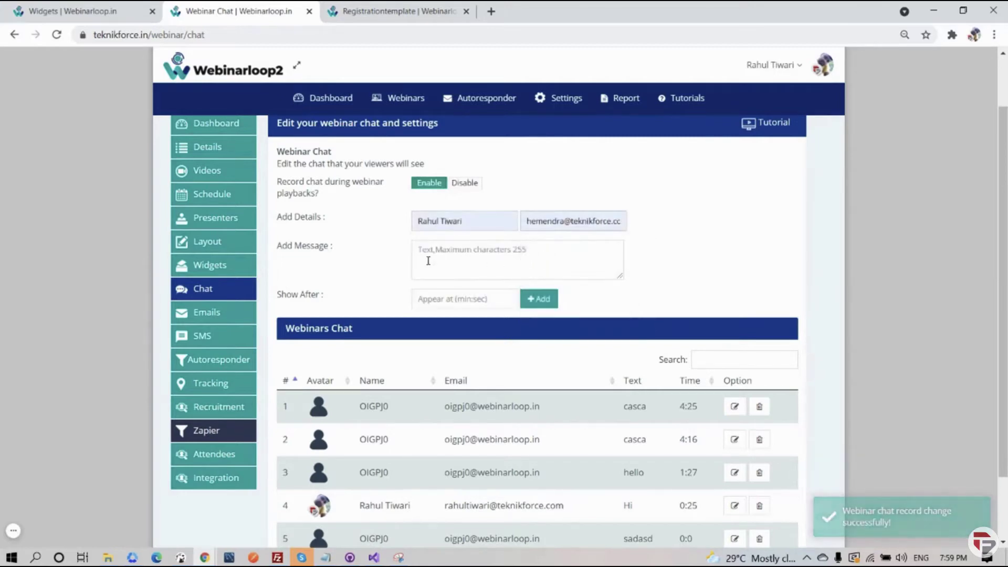
scroll(467, 226, down, 2)
click(503, 220)
click(599, 225)
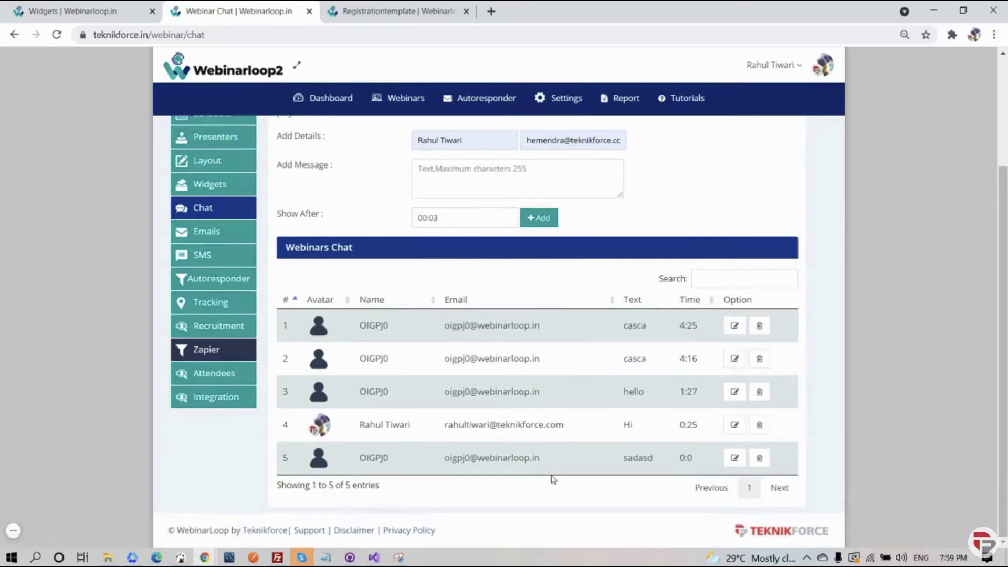
Open the webinar's email settings and view the available SMTP choices
click(219, 232)
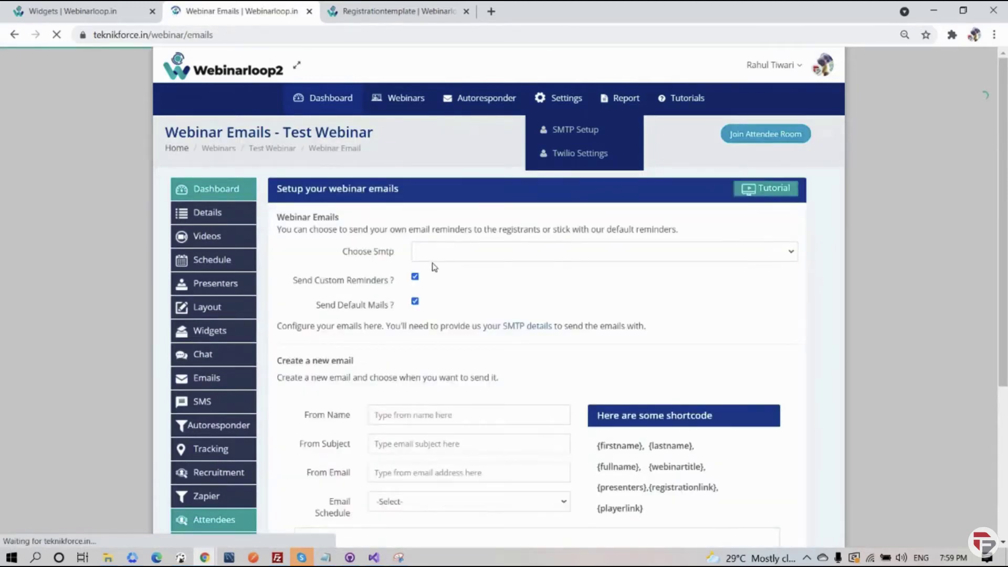
click(556, 255)
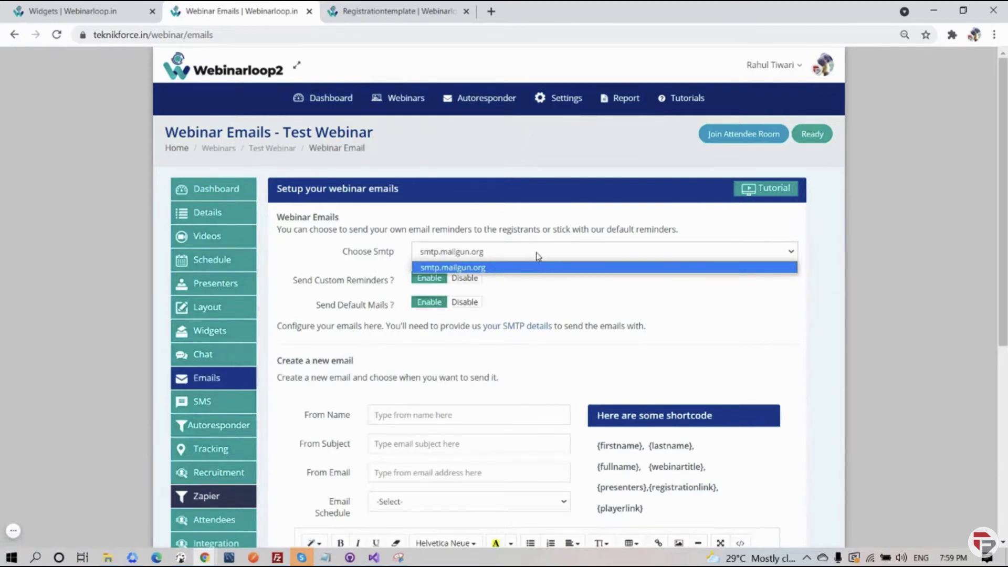
mouse_move(556, 101)
click(509, 289)
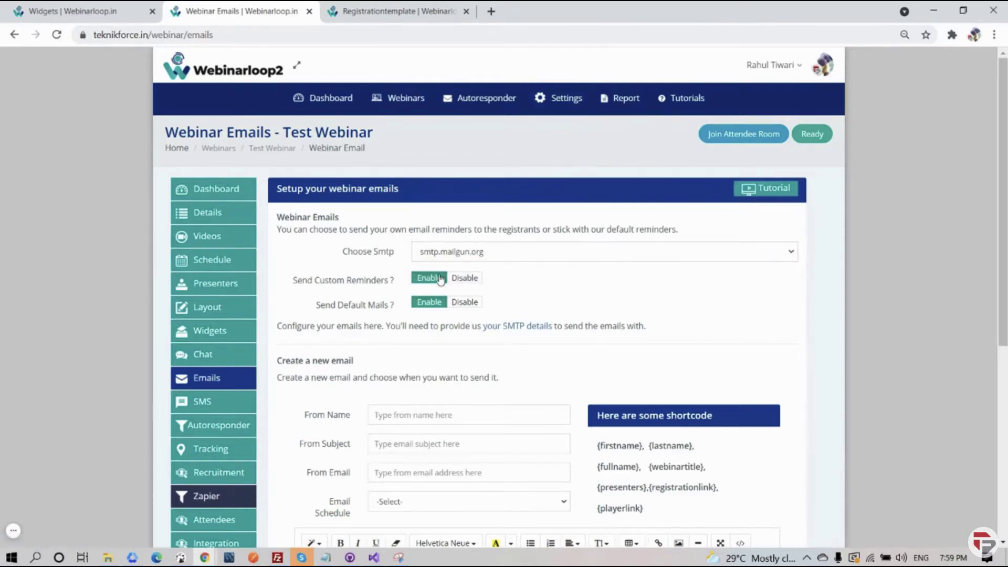
Examine the new email form, including its sender fields, schedule options and text editor, and the Scheduled Emails table
scroll(502, 308, down, 1)
scroll(503, 309, down, 2)
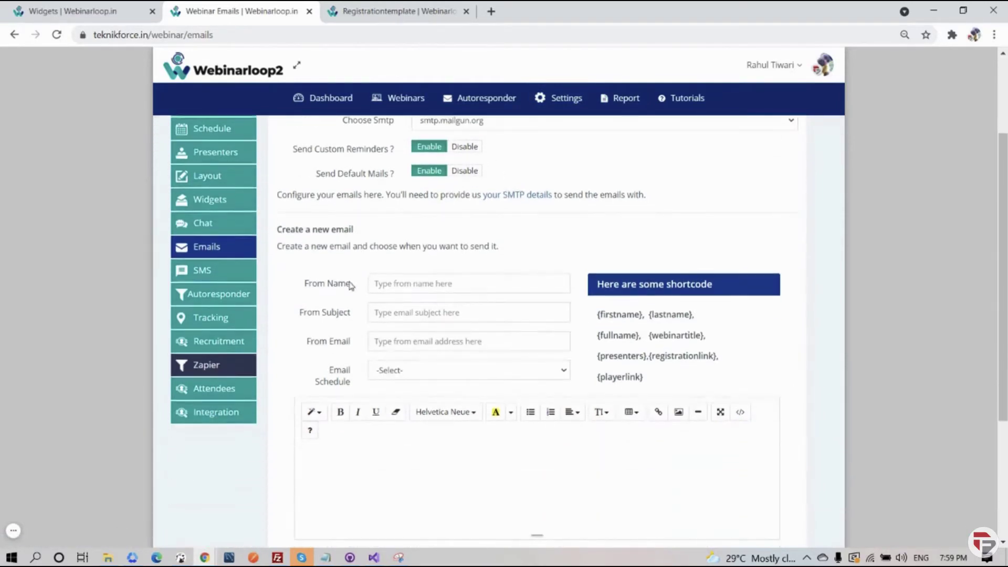
click(429, 283)
scroll(547, 310, down, 3)
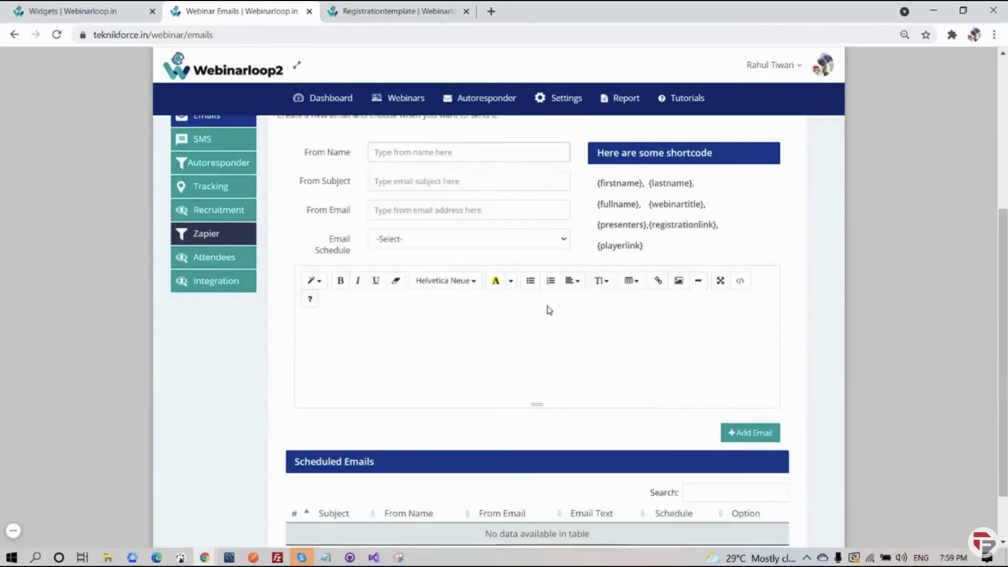
click(563, 241)
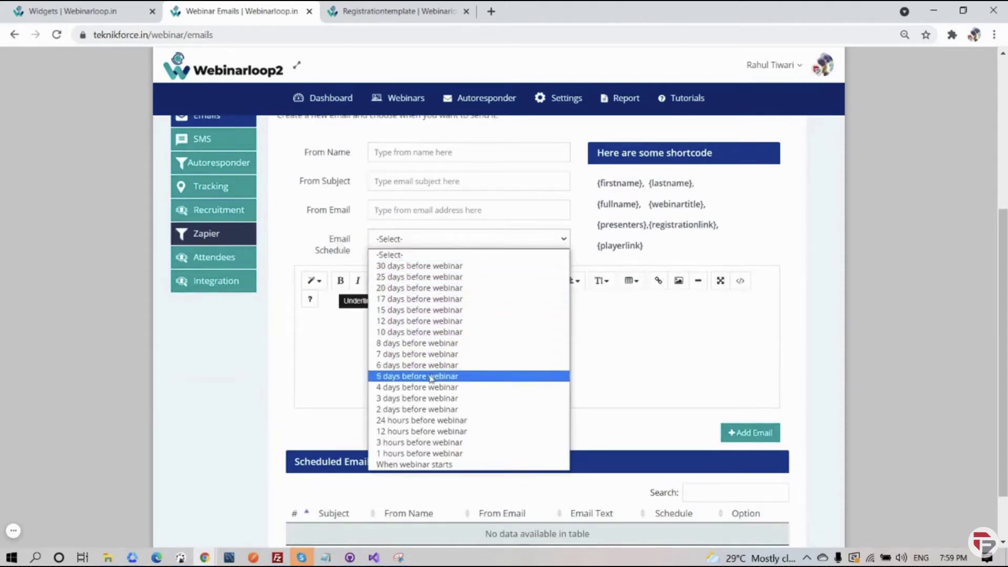
click(350, 357)
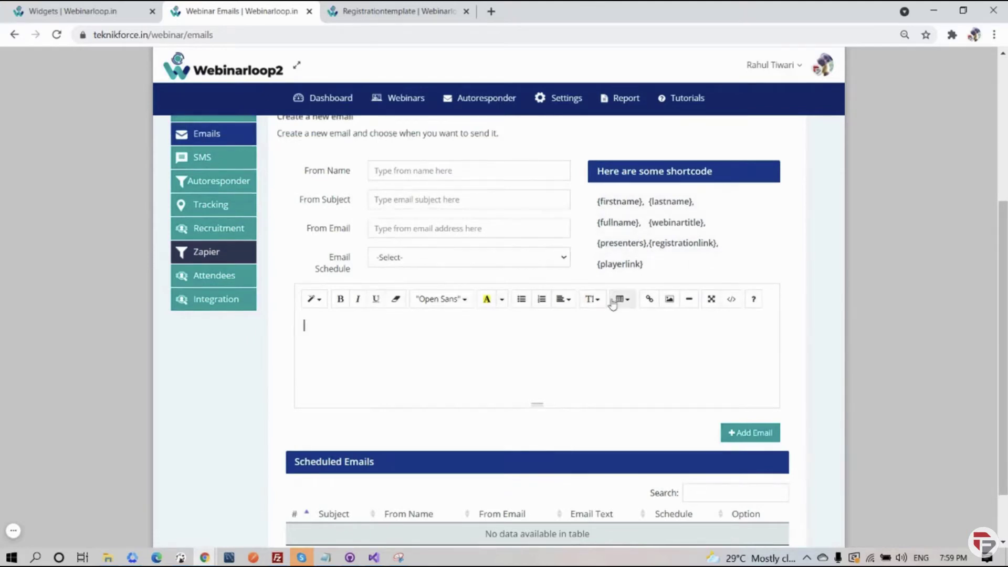
scroll(485, 357, down, 2)
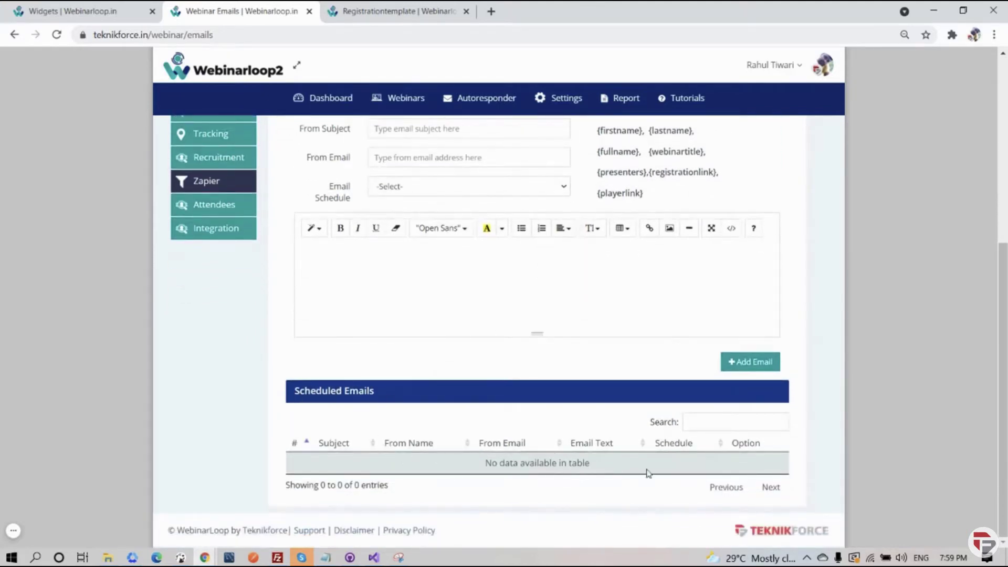
scroll(394, 385, up, 3)
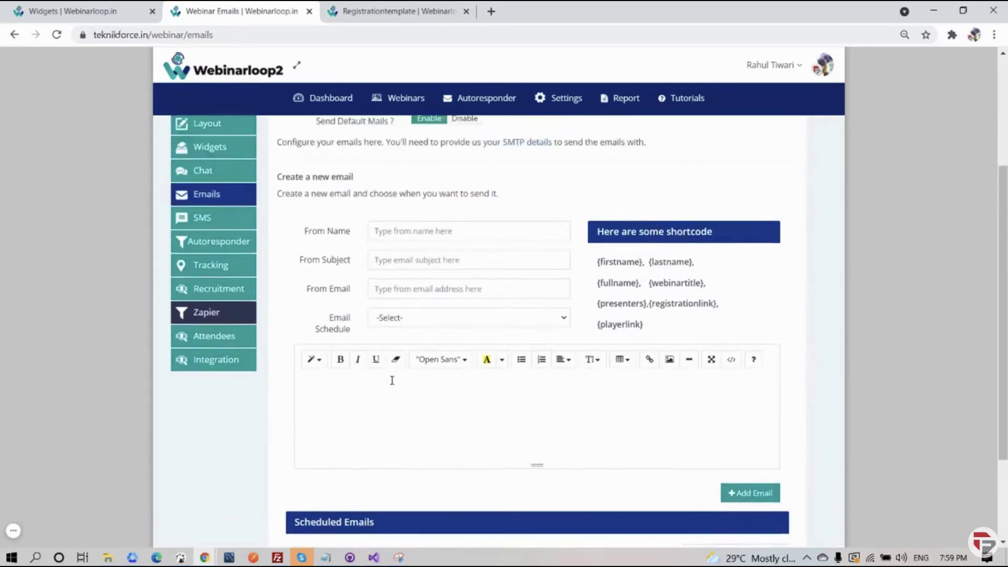
Open the webinar's SMS notifications and view the Twilio number choices, the SMS text field and the SMS schedule options
click(229, 226)
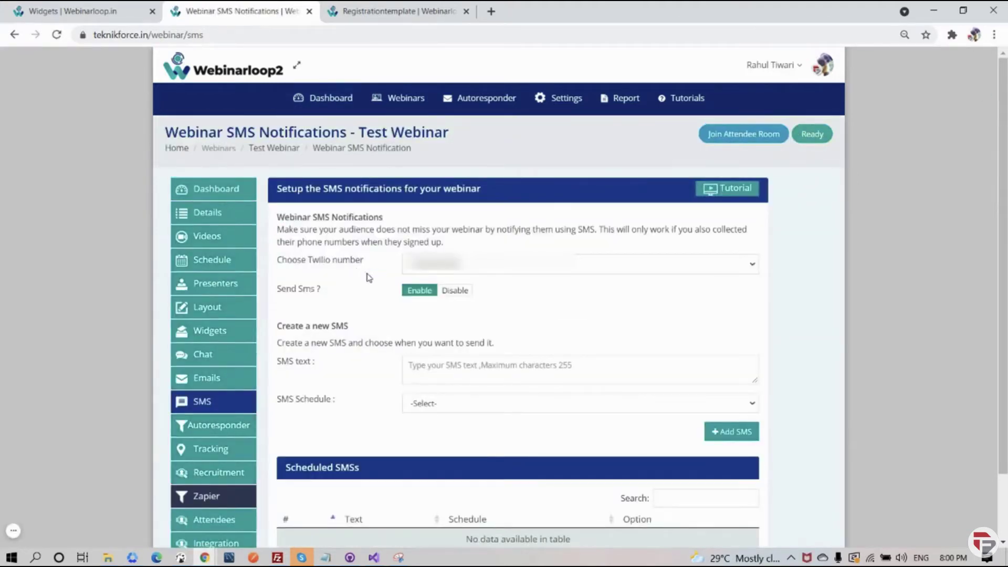
click(491, 267)
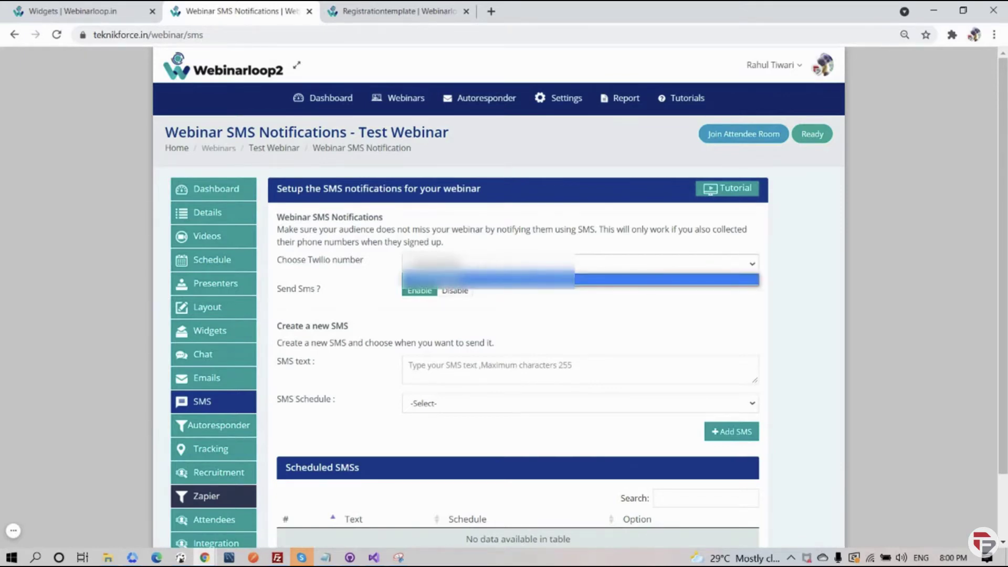
mouse_move(532, 104)
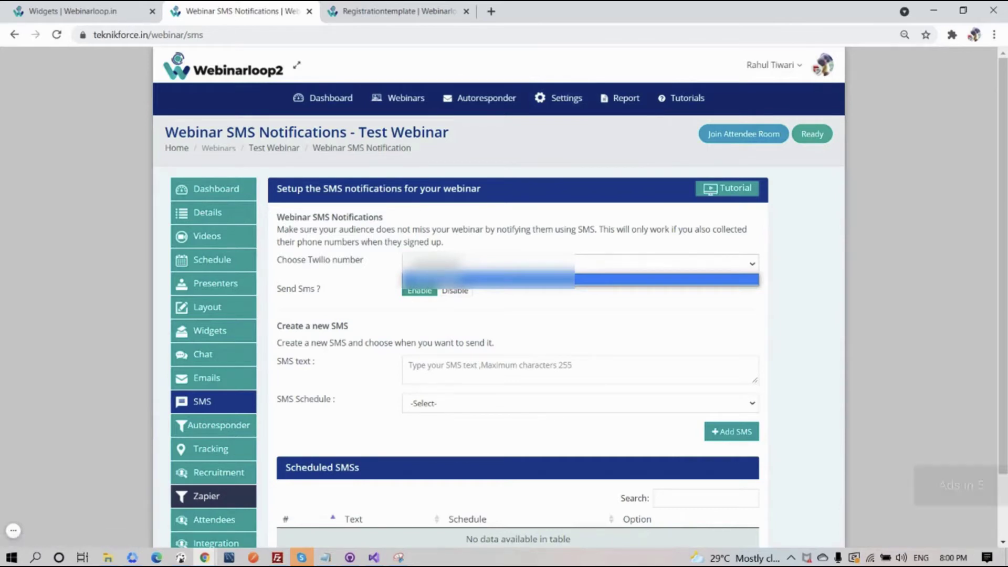
click(519, 301)
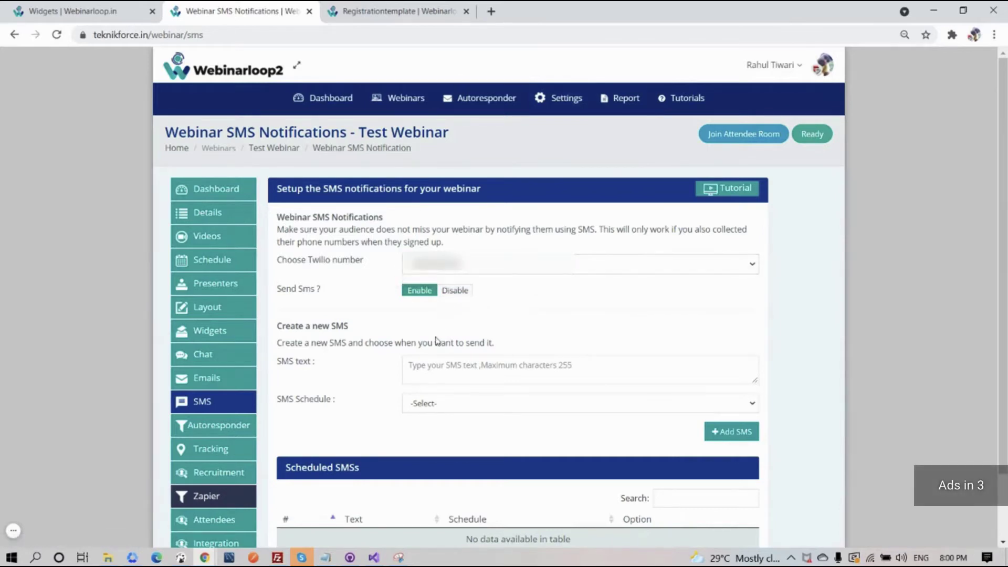
drag(321, 366, 284, 365)
drag(320, 401, 297, 401)
click(430, 404)
click(601, 443)
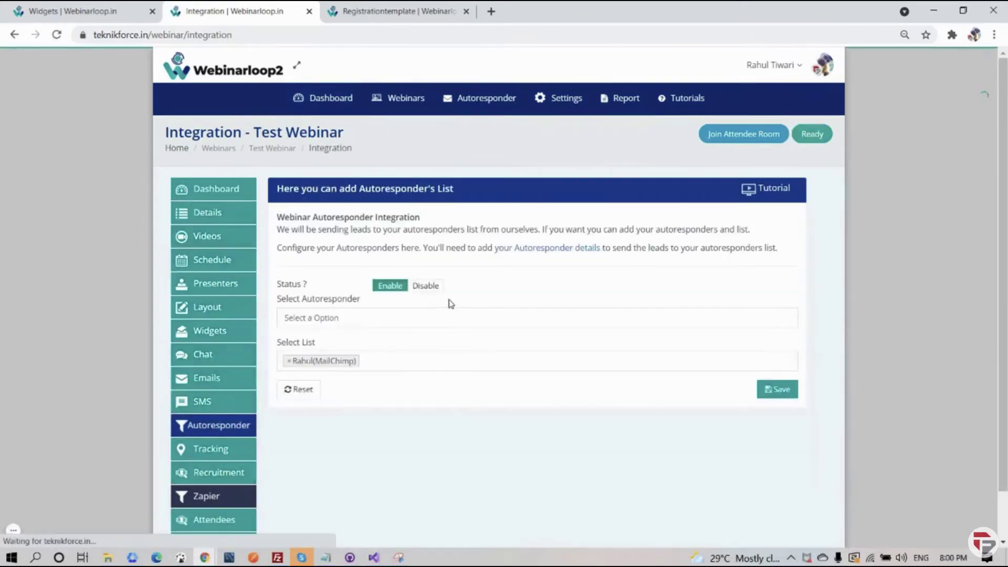
Open the webinar's autoresponder integration and select the SendGrid, PursueApp and Aweber autoresponders
scroll(462, 289, down, 1)
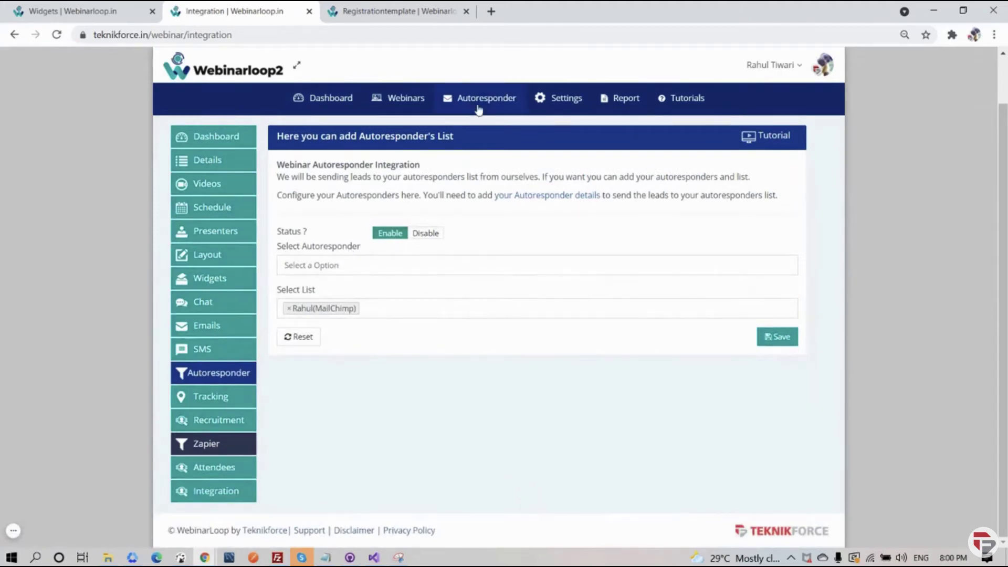
click(369, 271)
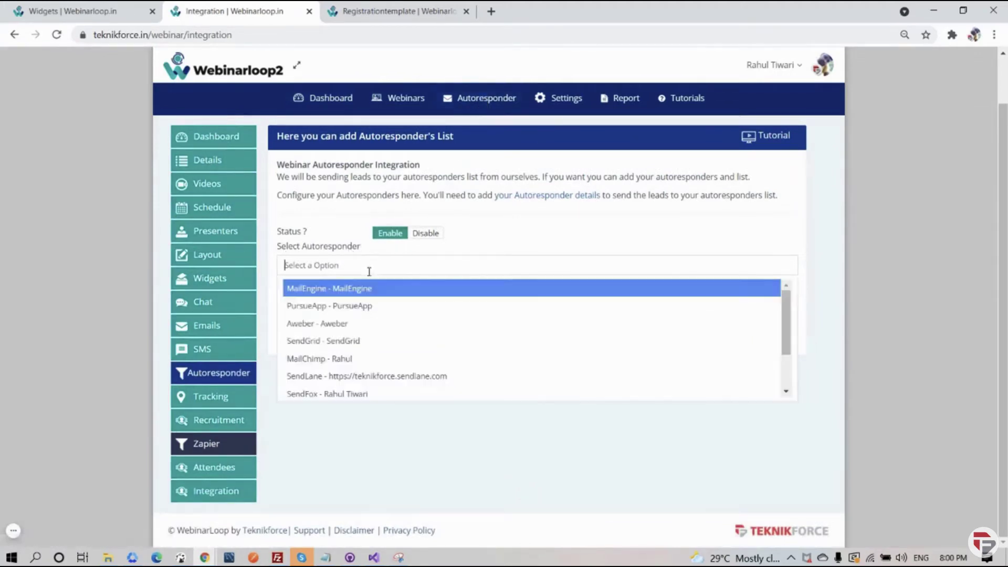
scroll(360, 342, down, 1)
scroll(352, 367, up, 1)
scroll(364, 304, down, 1)
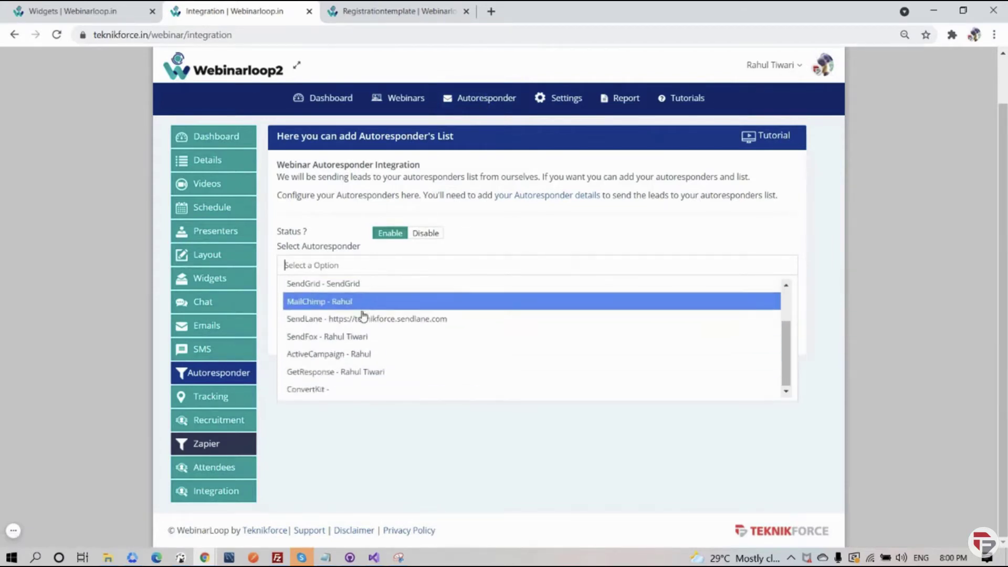
click(357, 289)
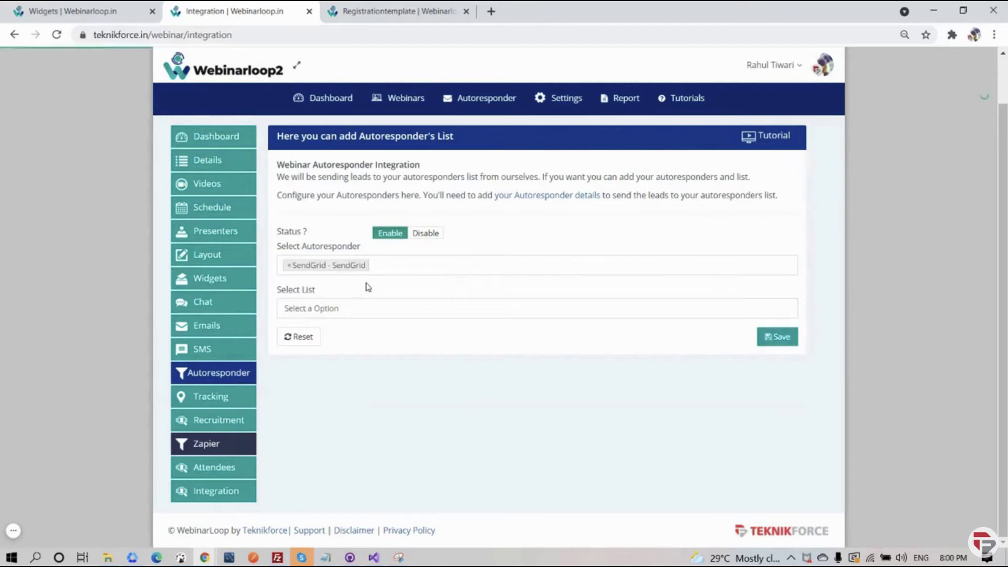
click(400, 268)
click(378, 304)
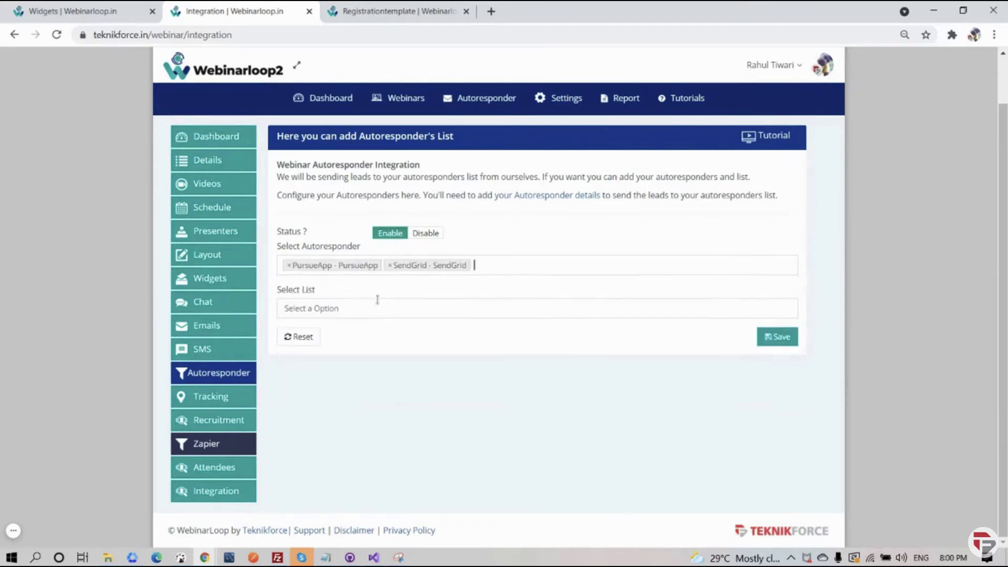
click(483, 267)
click(393, 323)
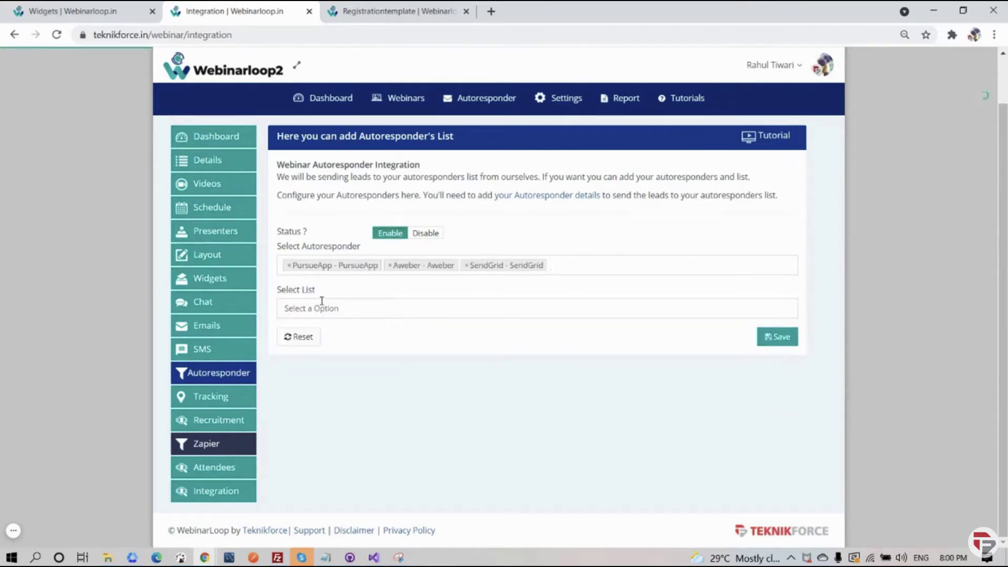
Select the lsit7, Third and second PursueApp lists for the chosen autoresponders
drag(284, 248, 357, 249)
click(349, 251)
drag(321, 295, 278, 297)
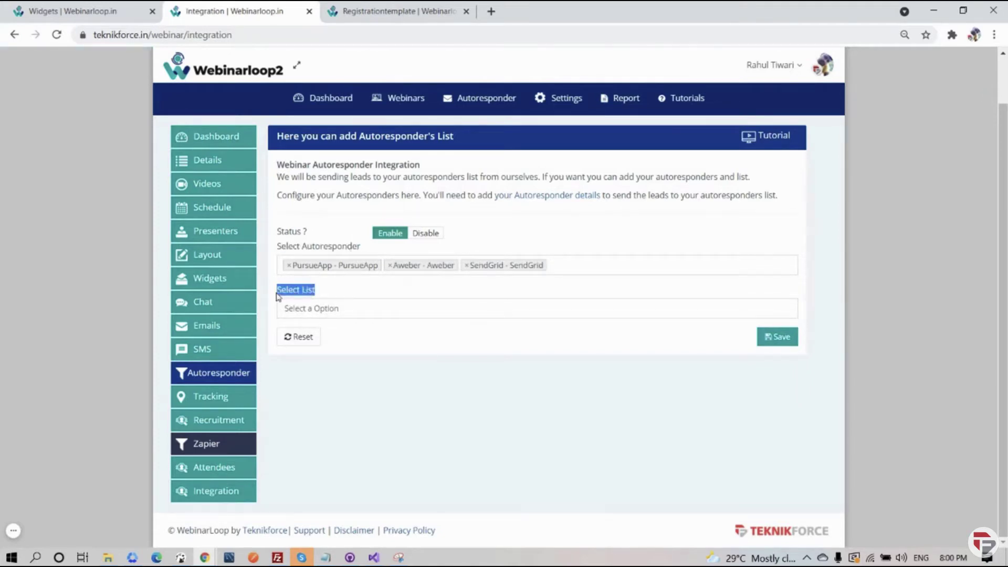
click(349, 315)
click(344, 348)
click(391, 319)
click(367, 374)
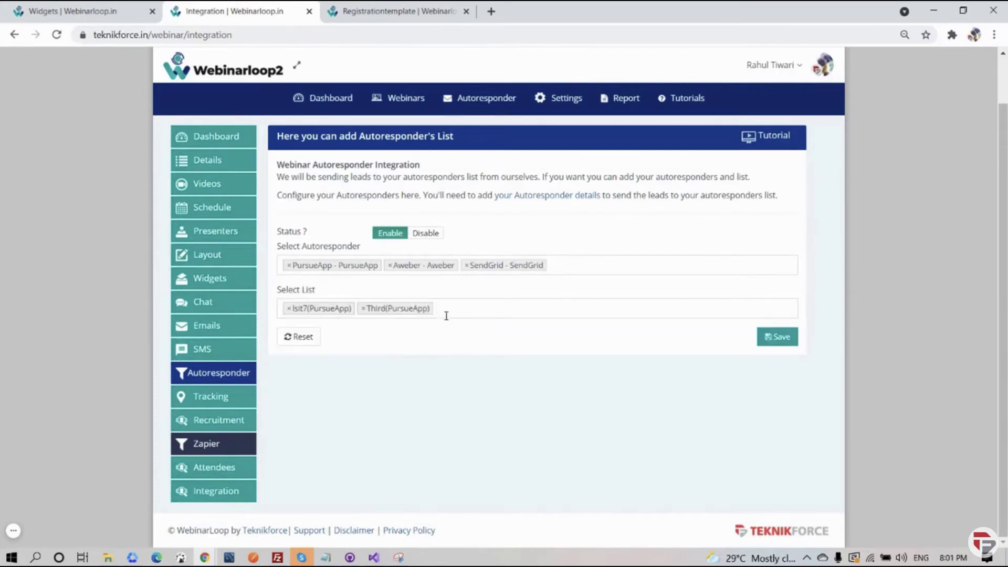
click(446, 316)
click(369, 406)
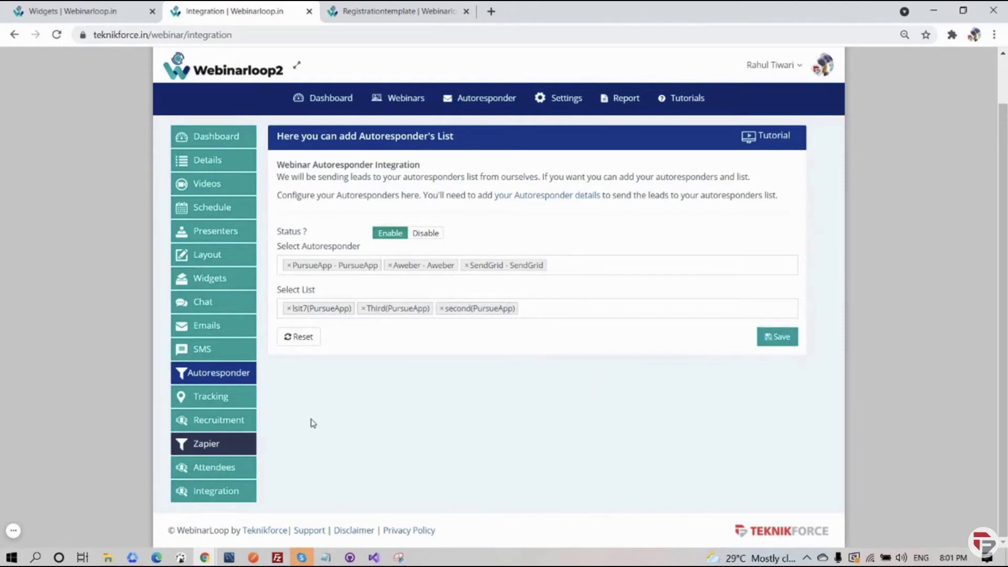
Open the webinar's tracking settings and review the tracking description, the visitor's tracking code and the conversion pixel code
click(210, 396)
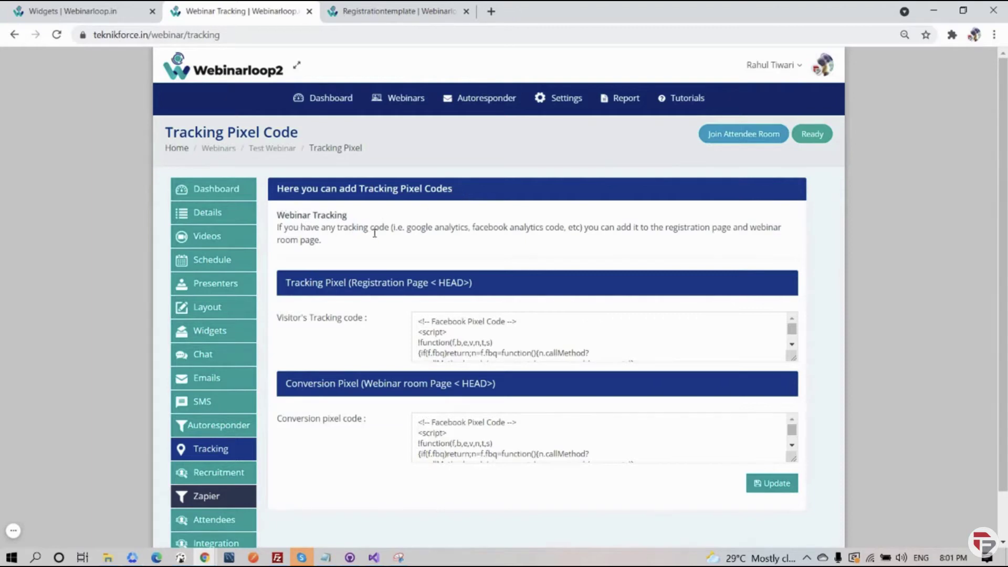
drag(454, 229, 582, 231)
click(579, 229)
drag(474, 226, 572, 230)
click(612, 250)
scroll(473, 341, down, 2)
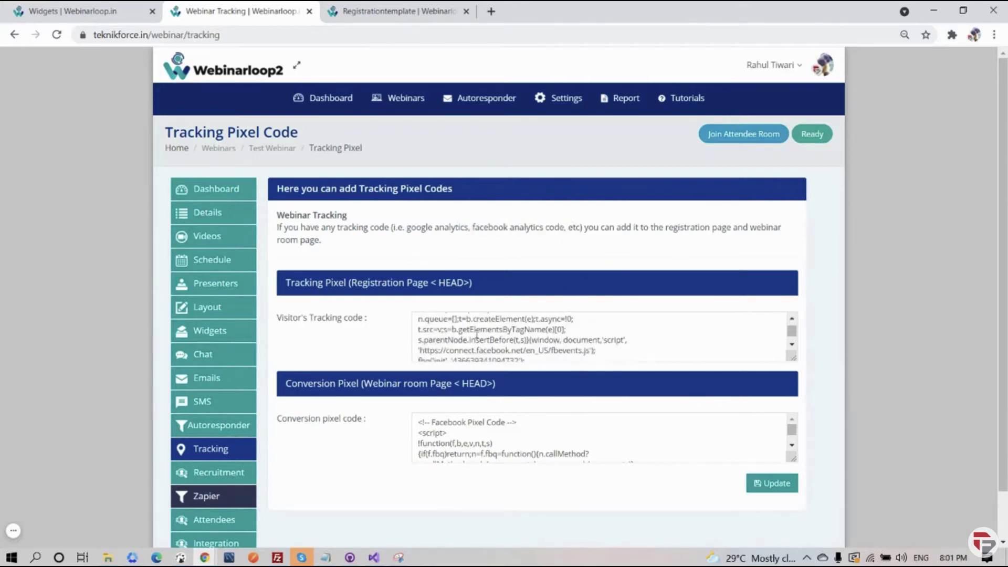
scroll(452, 444, down, 5)
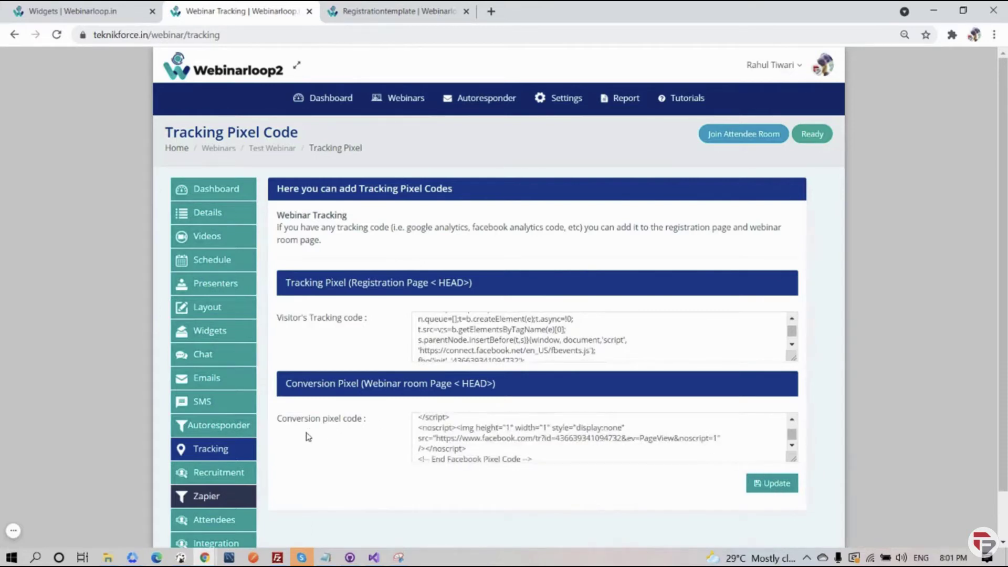
Open the webinar's recruitment settings and review the webinar API URL and the arguments passed as POST variables
click(213, 479)
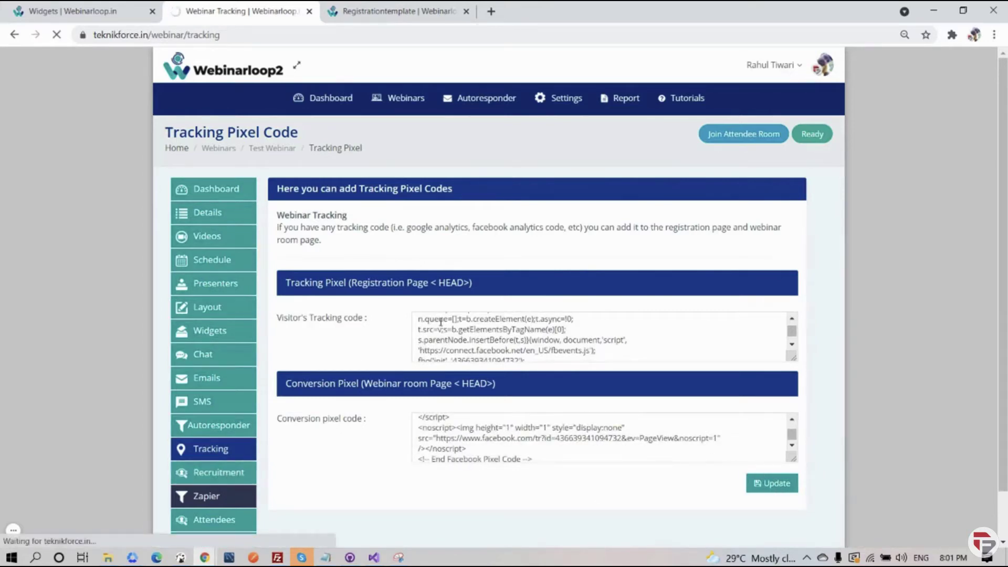
scroll(441, 321, down, 5)
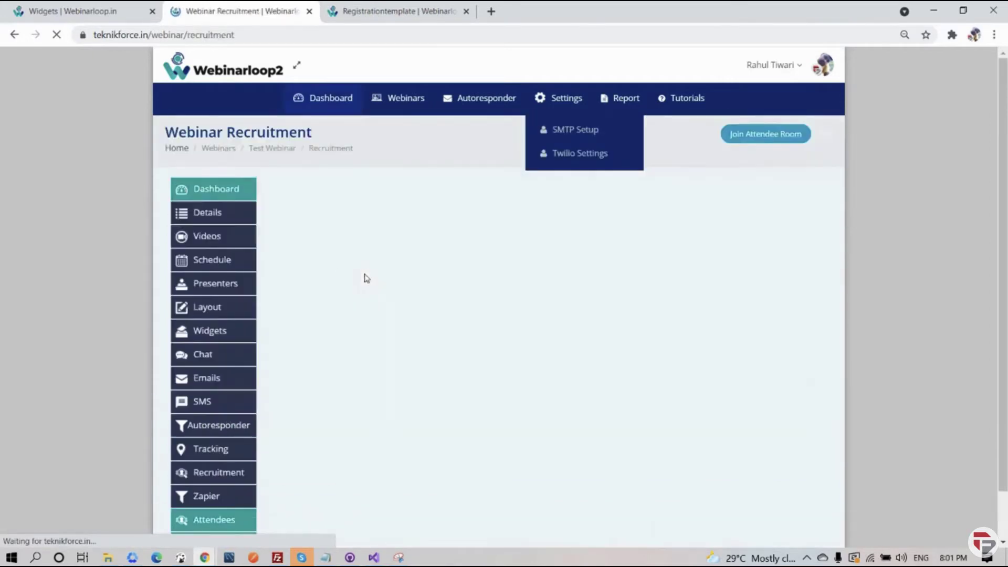
scroll(370, 278, down, 3)
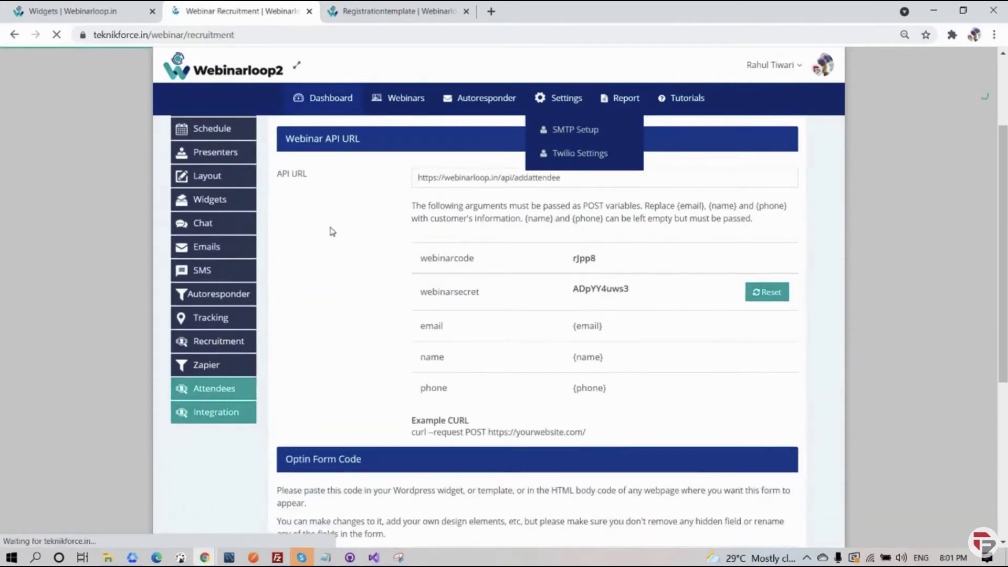
scroll(333, 220, up, 1)
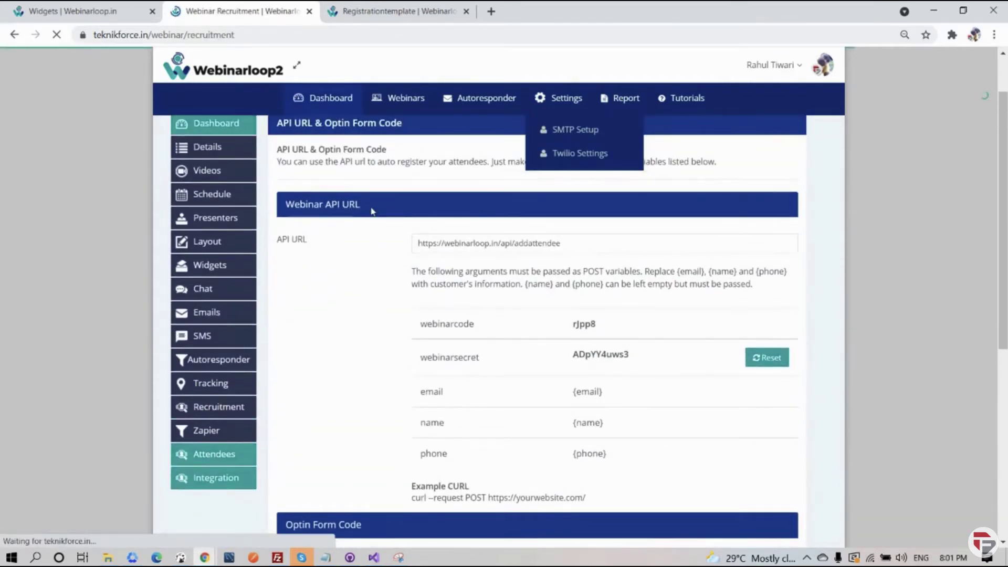
scroll(367, 218, up, 1)
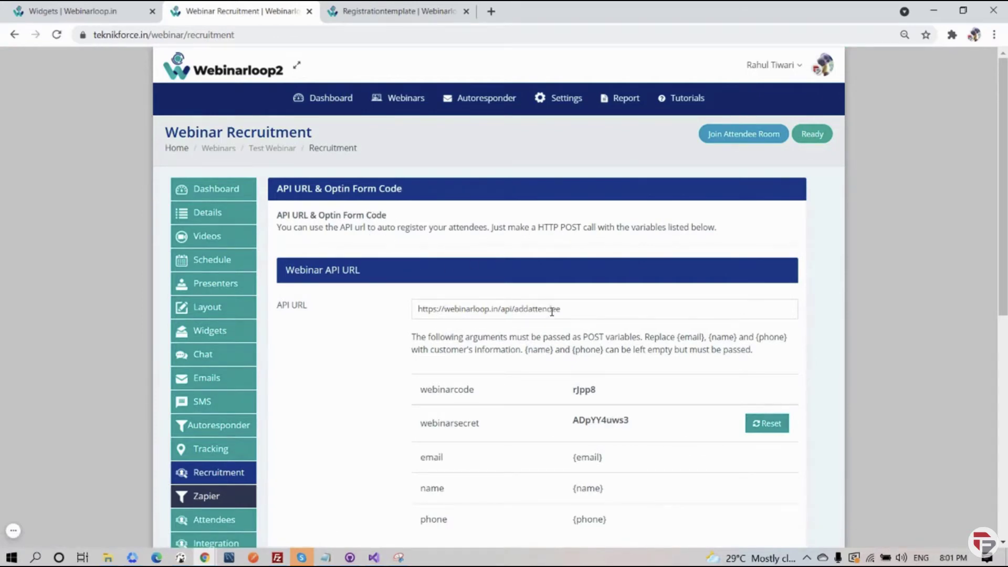
scroll(551, 310, down, 1)
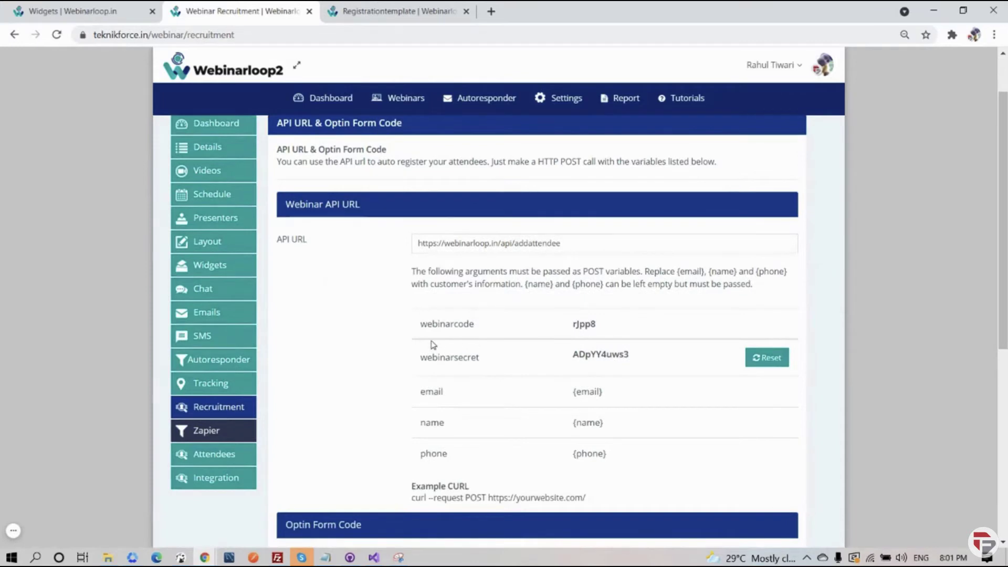
Highlight the webinarsecret and webinarcode values under the webinar API URL and reset the webinarsecret
drag(642, 364, 566, 359)
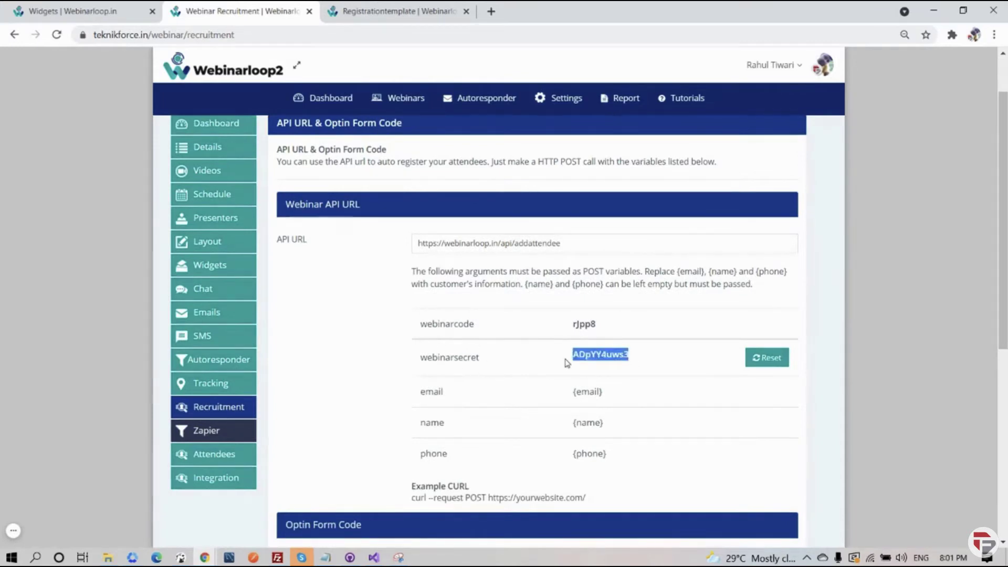
drag(612, 331, 563, 329)
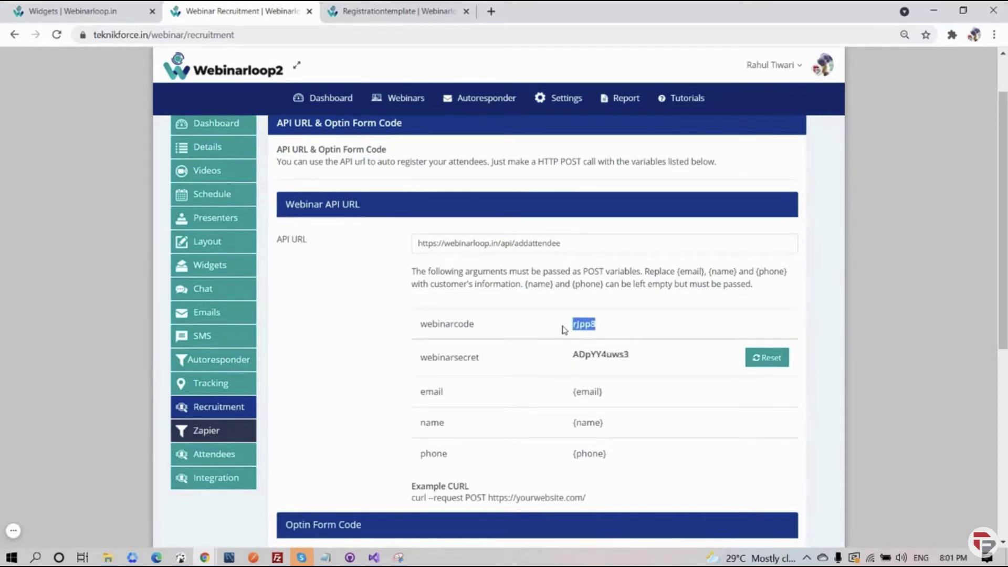
click(765, 362)
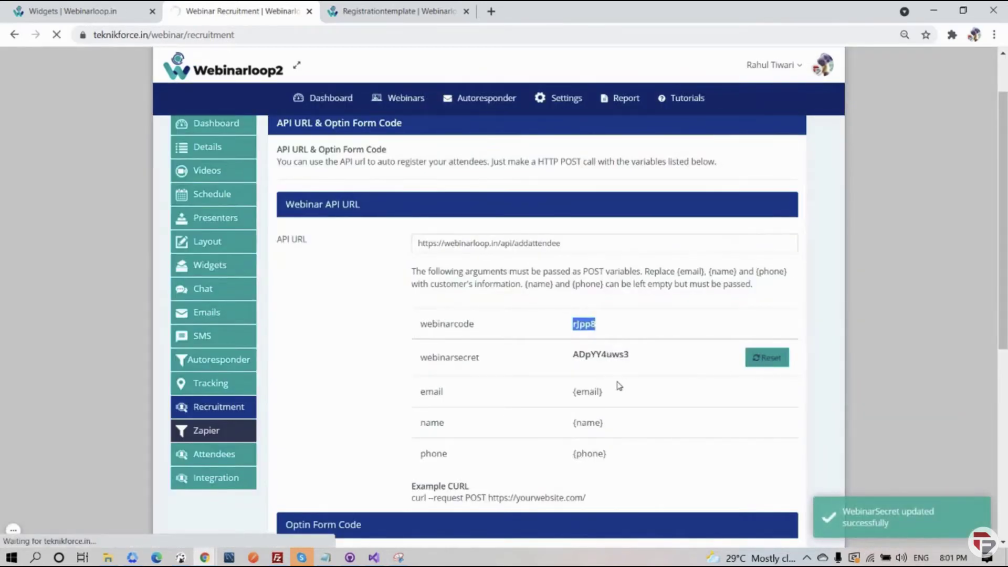
Review the Optin Form Code section, browse through its form templates and look over the generated form code
scroll(619, 387, down, 6)
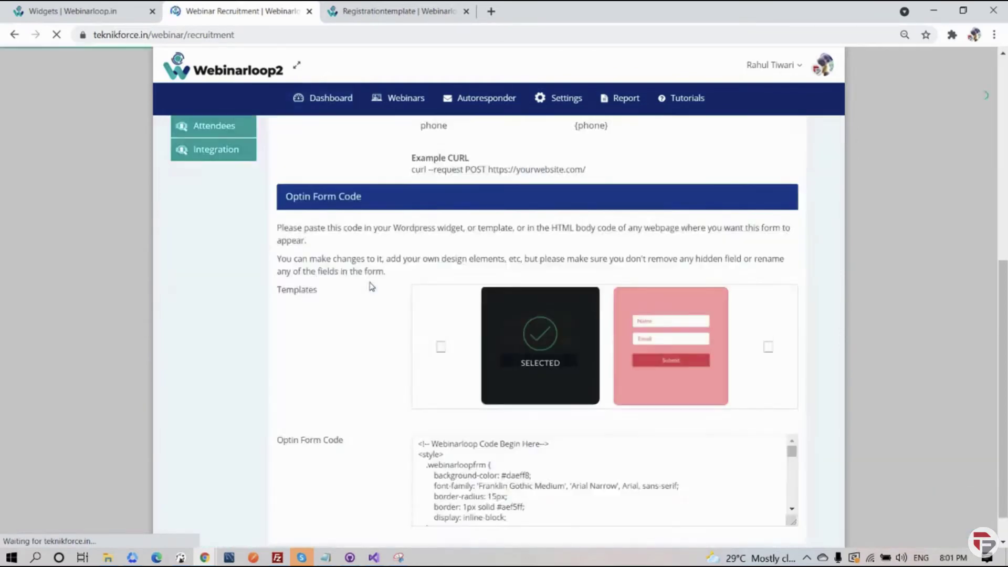
triple_click(347, 259)
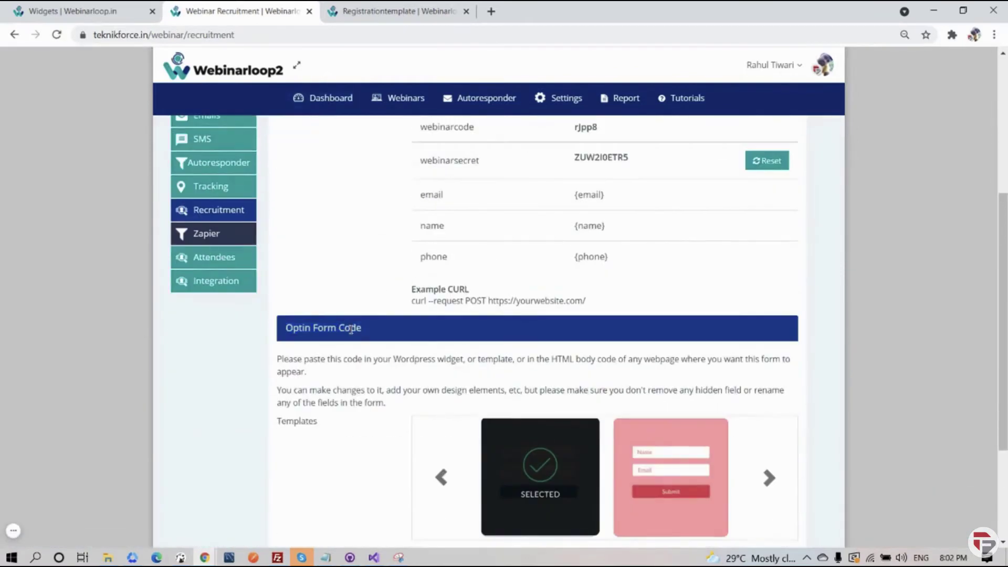
scroll(350, 328, down, 3)
click(771, 350)
click(771, 352)
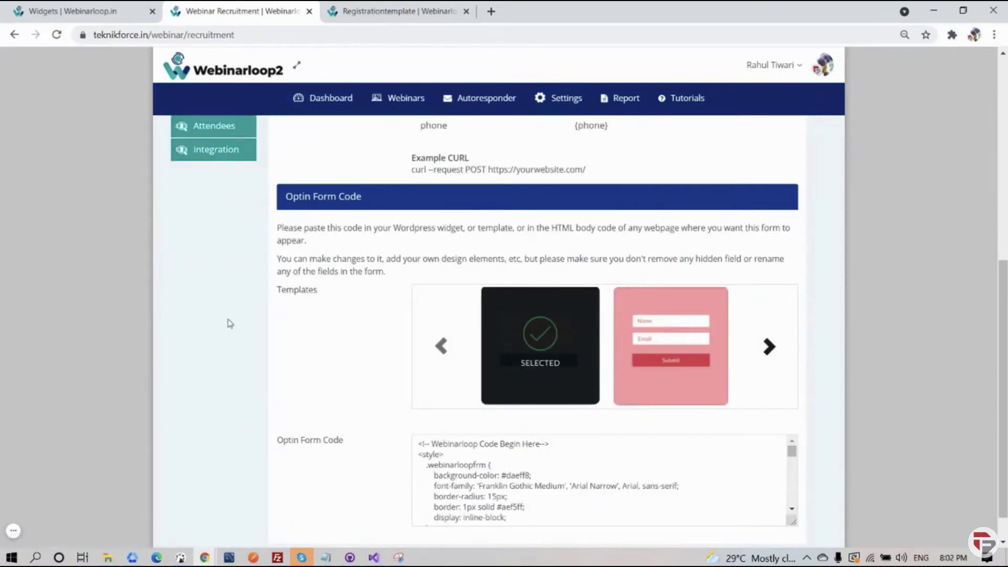
scroll(569, 452, down, 5)
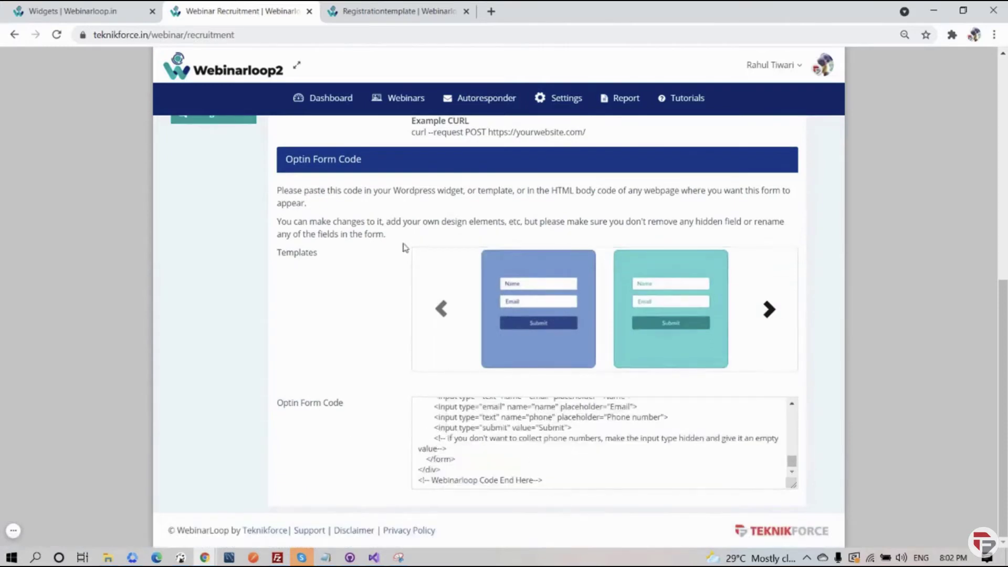
View the webinar's Zapier integration page with its connection option, and open the webinar's list of attendees
scroll(356, 292, up, 4)
click(205, 263)
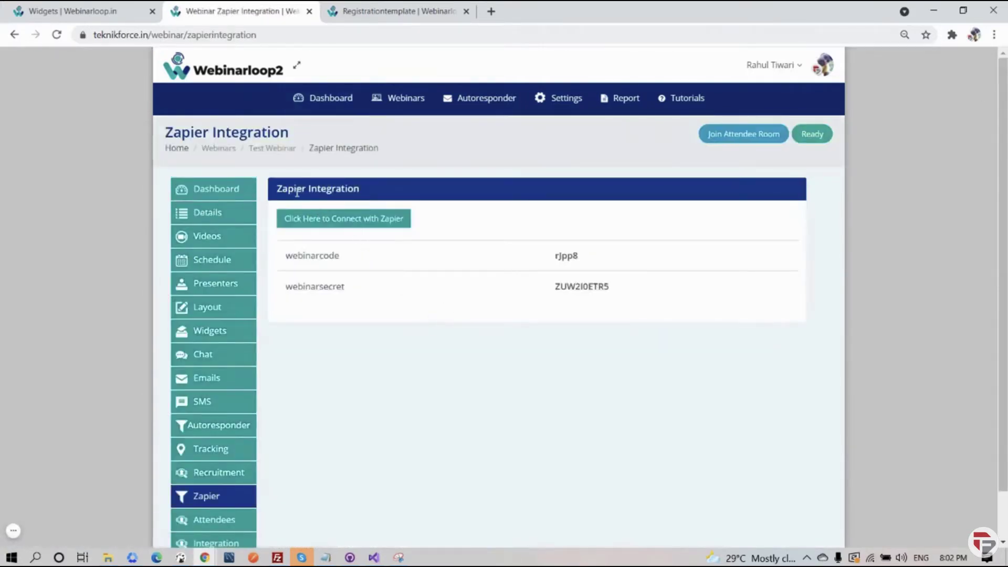
triple_click(282, 189)
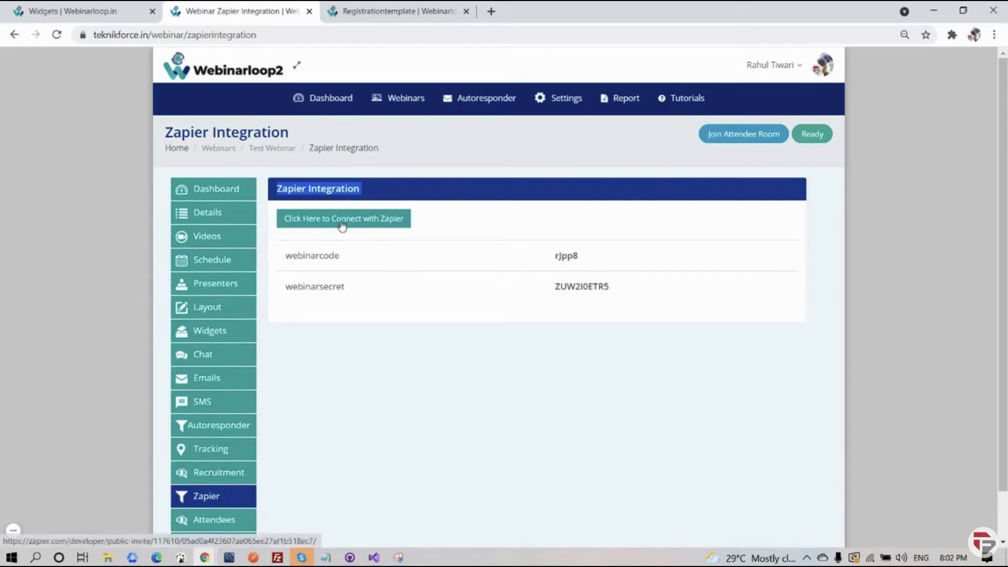
scroll(310, 324, down, 2)
click(215, 474)
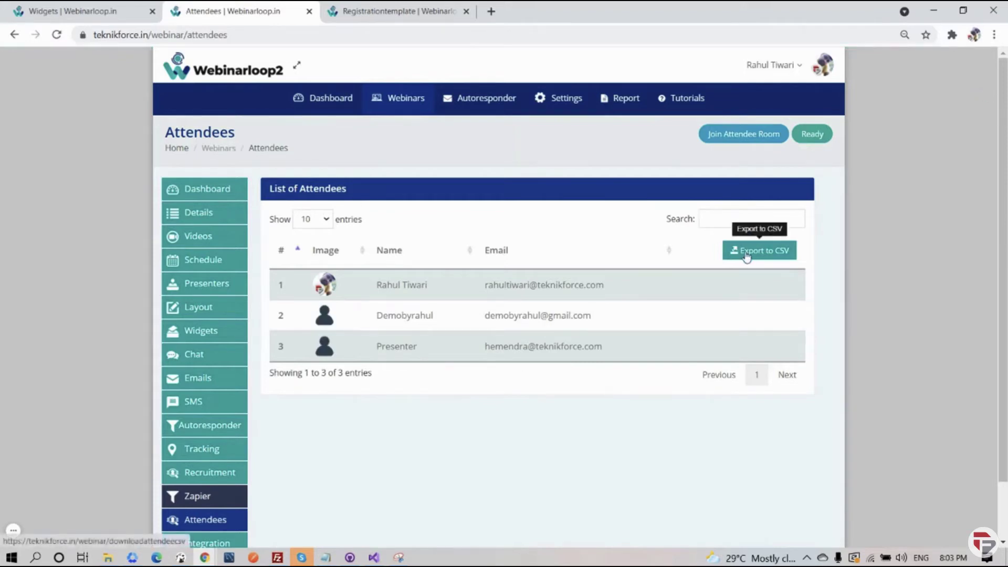
Open the Leads2list & Ads2list integration and copy its opt-in form code for the Universal Adapter
scroll(442, 354, down, 1)
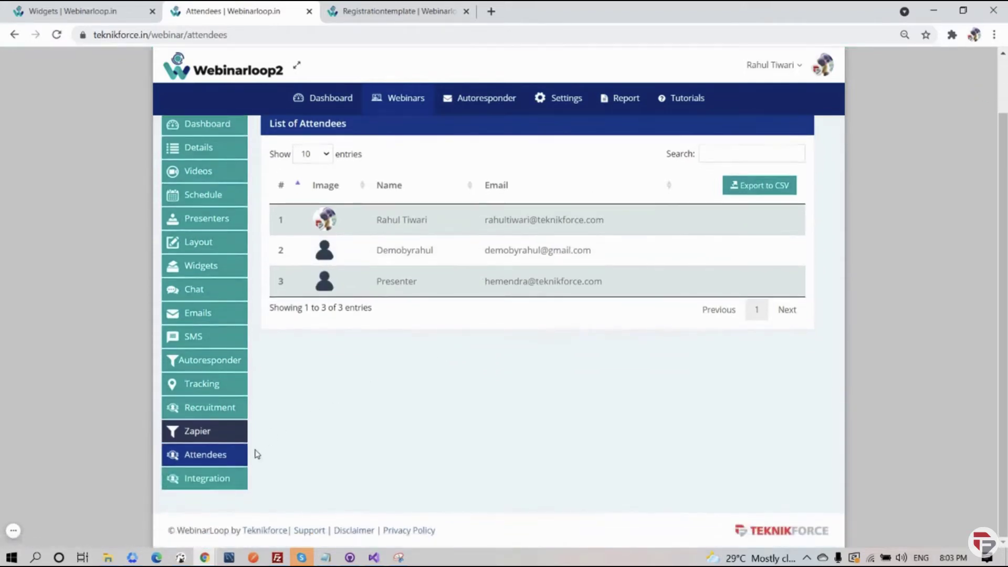
click(210, 482)
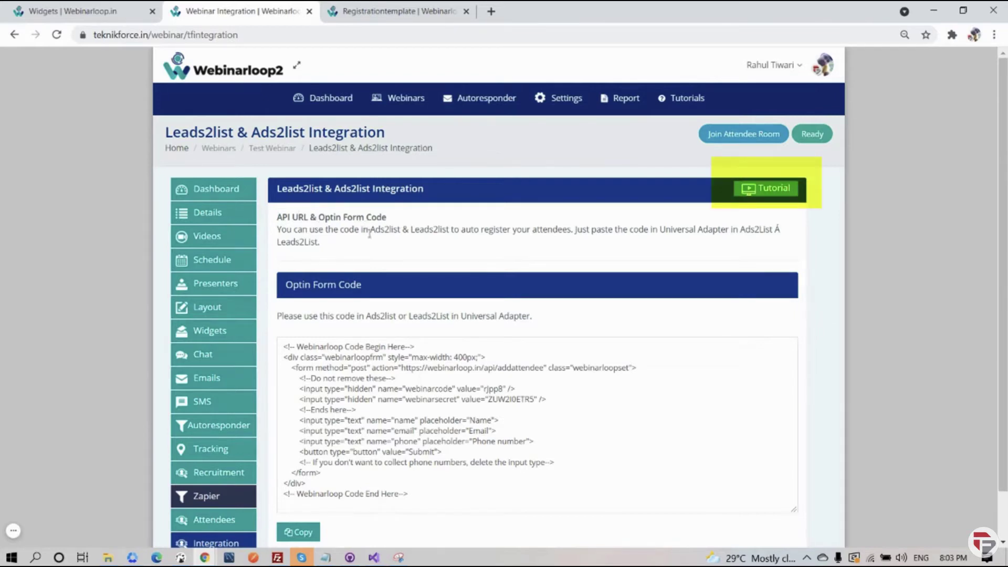
scroll(368, 229, down, 1)
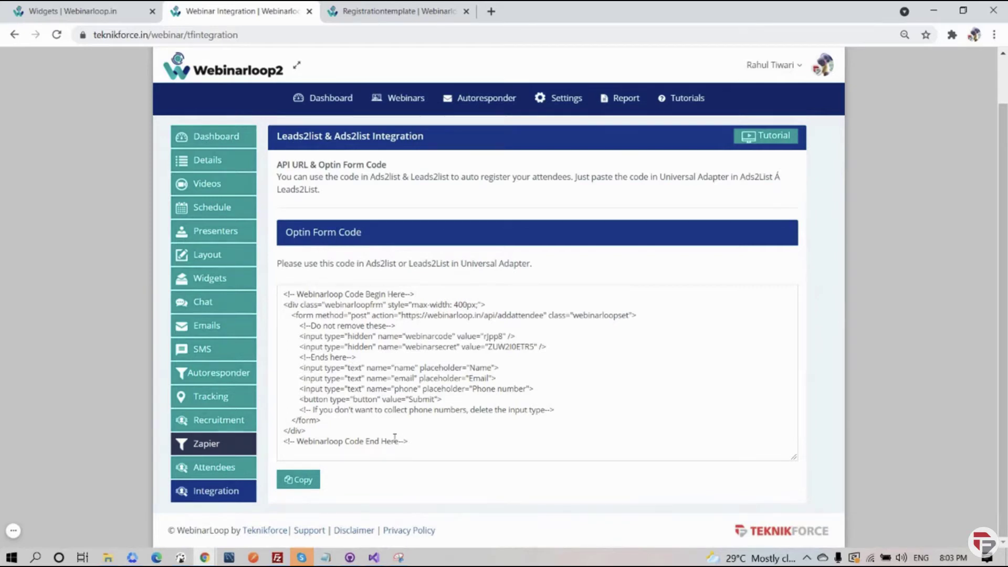
drag(414, 441, 293, 294)
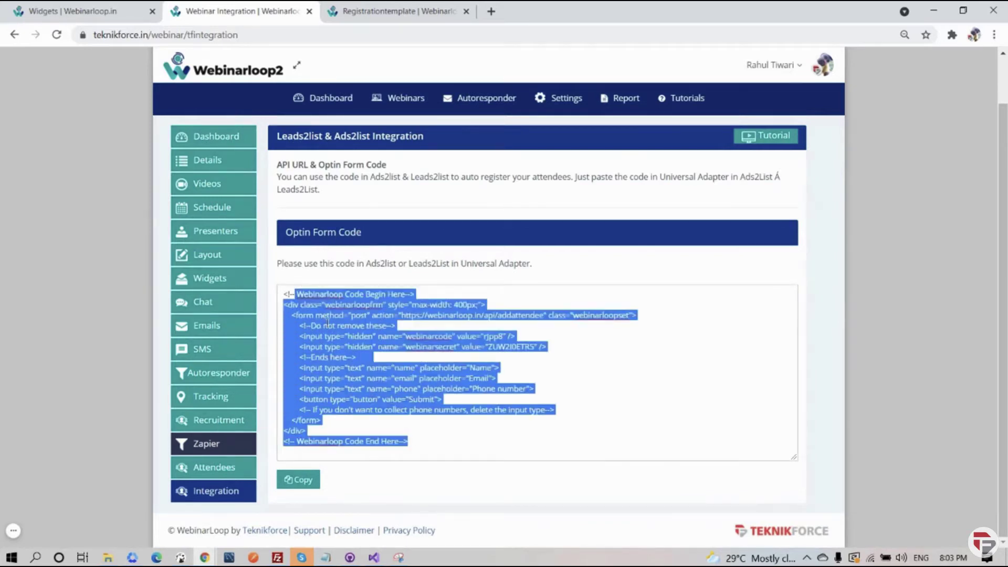
click(310, 482)
click(13, 533)
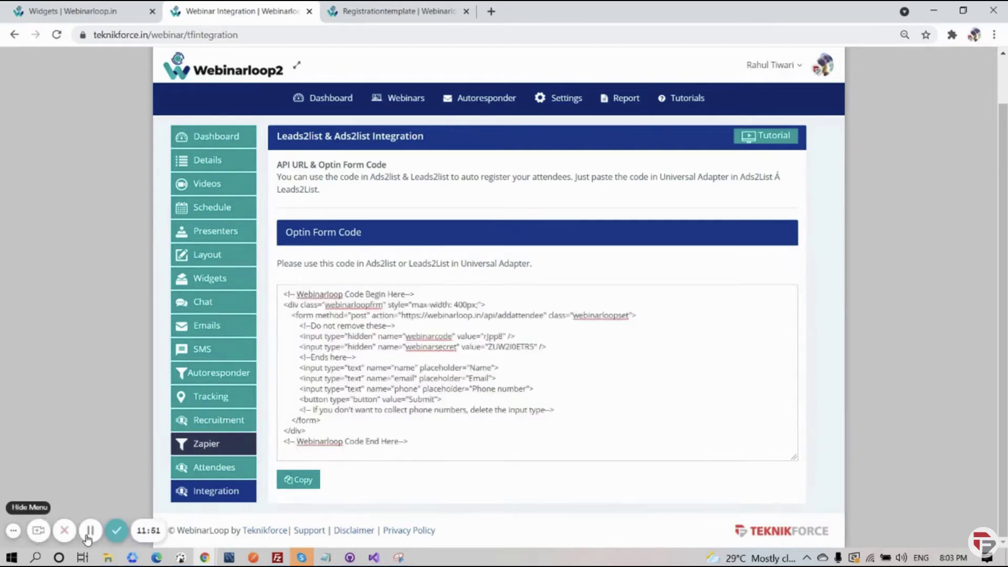